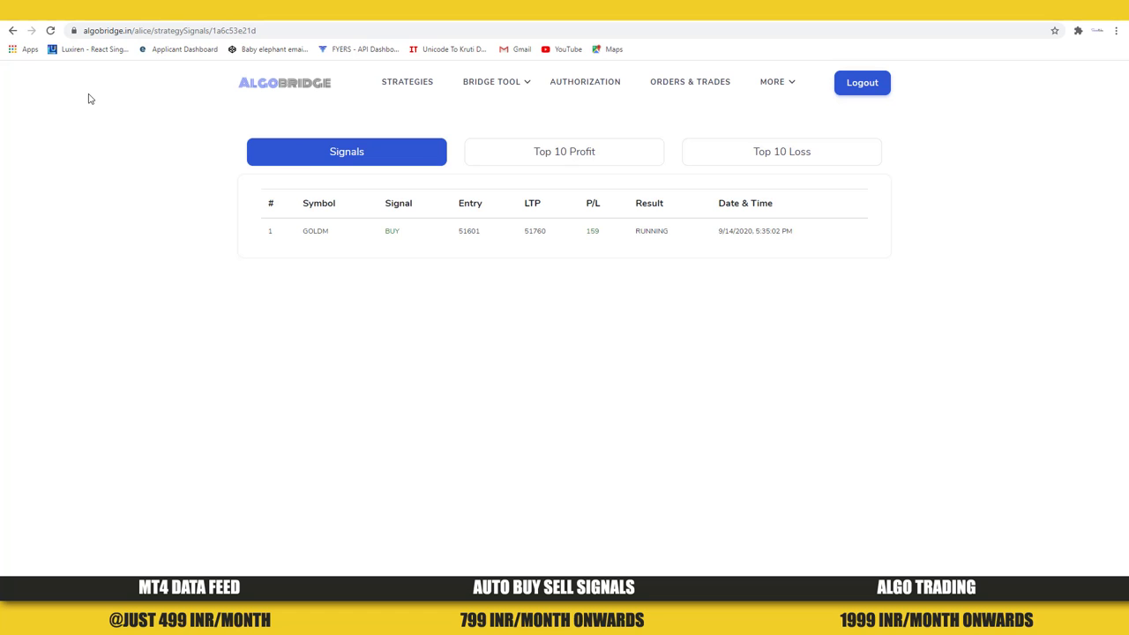
# Check the Top 10 Profit and Top 10 Loss signals, then open Eagle Trading's performance report
pyautogui.click(522, 157)
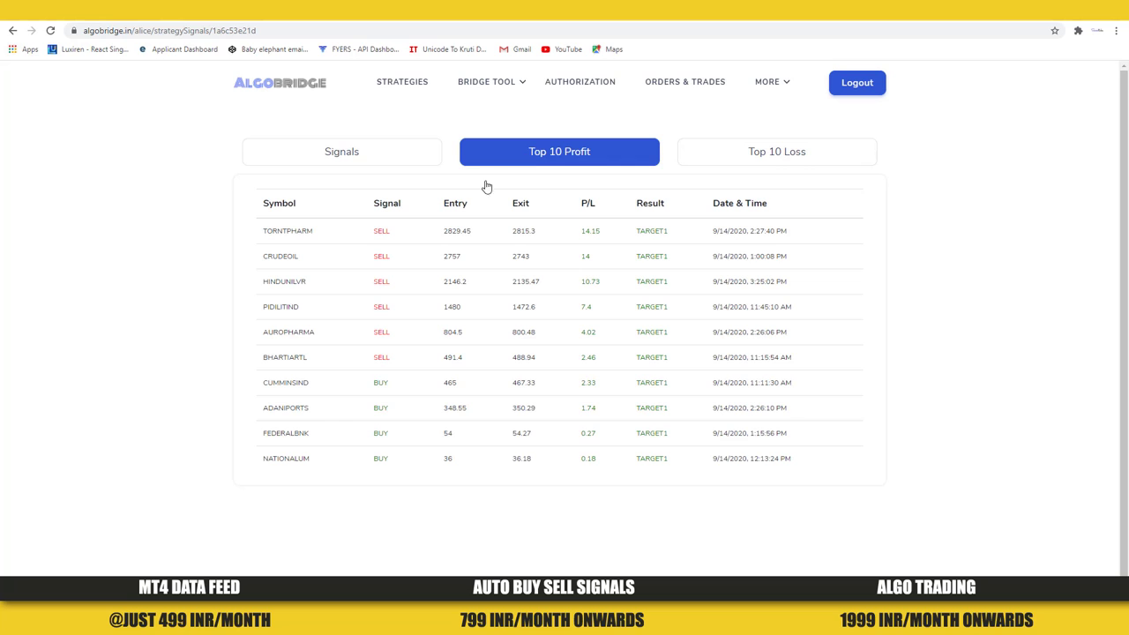
pyautogui.click(741, 154)
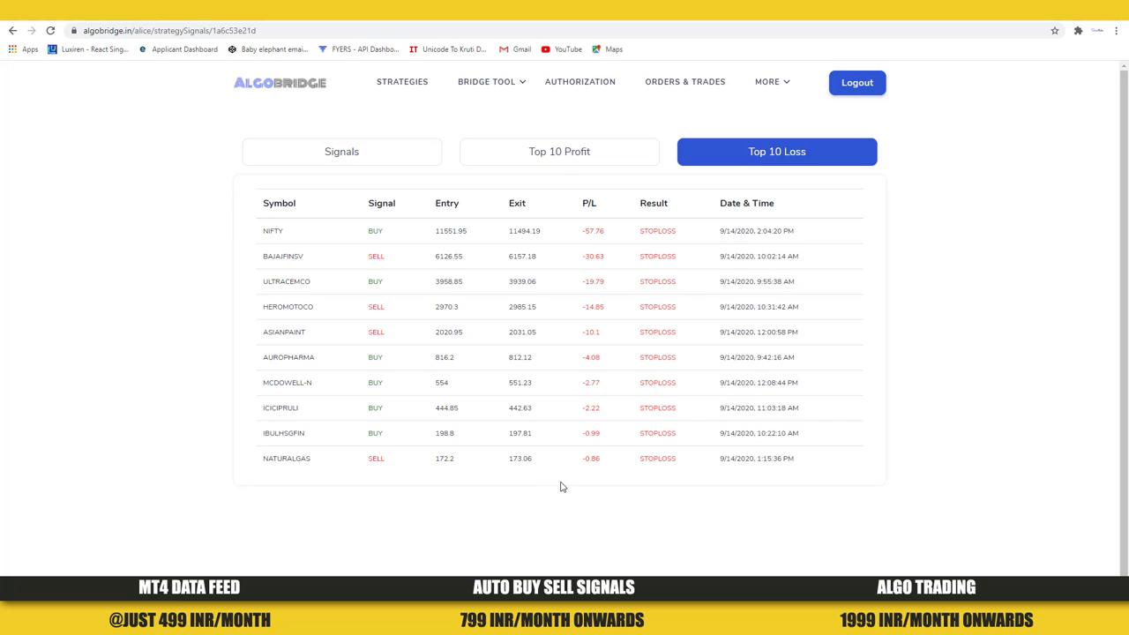
pyautogui.click(398, 86)
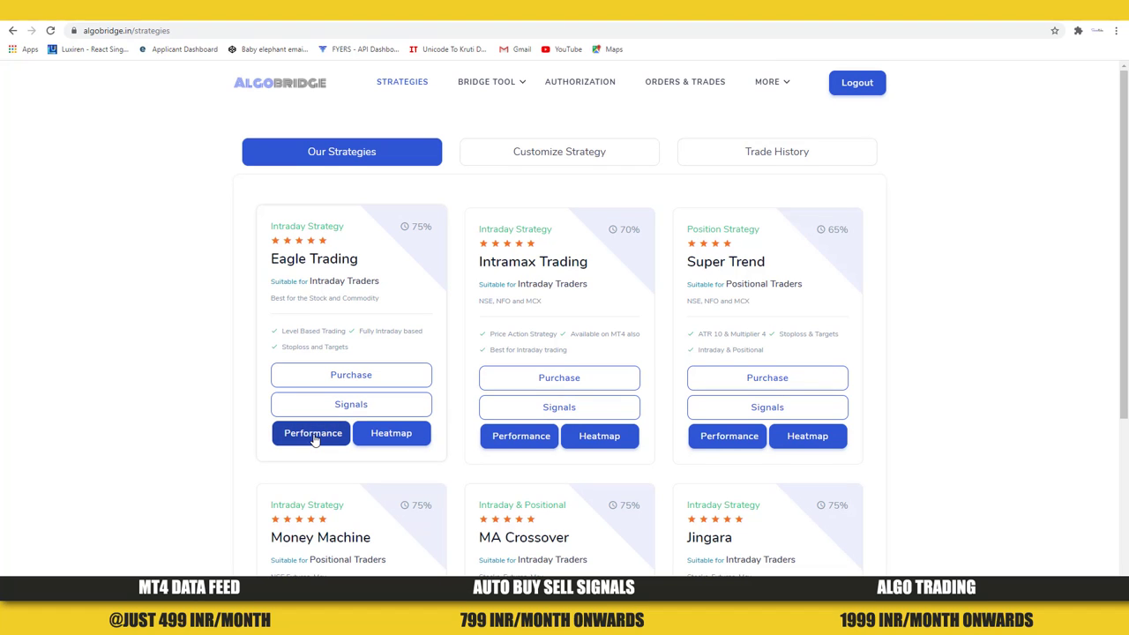
pyautogui.click(313, 434)
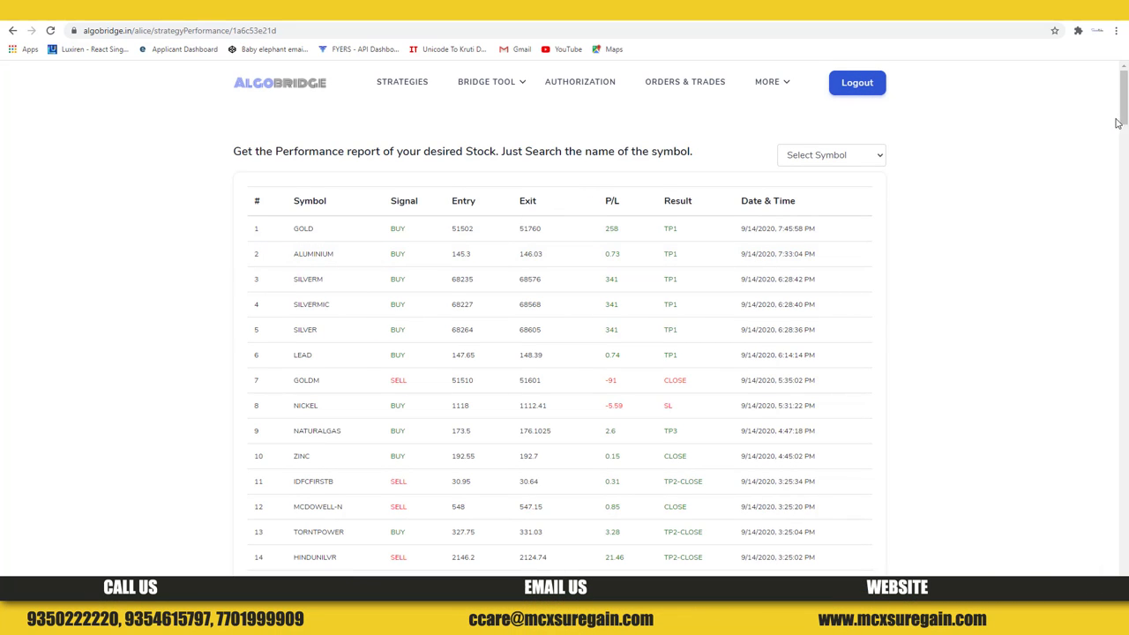
# Scroll the Eagle Trading performance table, then open and dismiss the Select Symbol list
pyautogui.moveTo(1125, 103); pyautogui.dragTo(1127, 63)
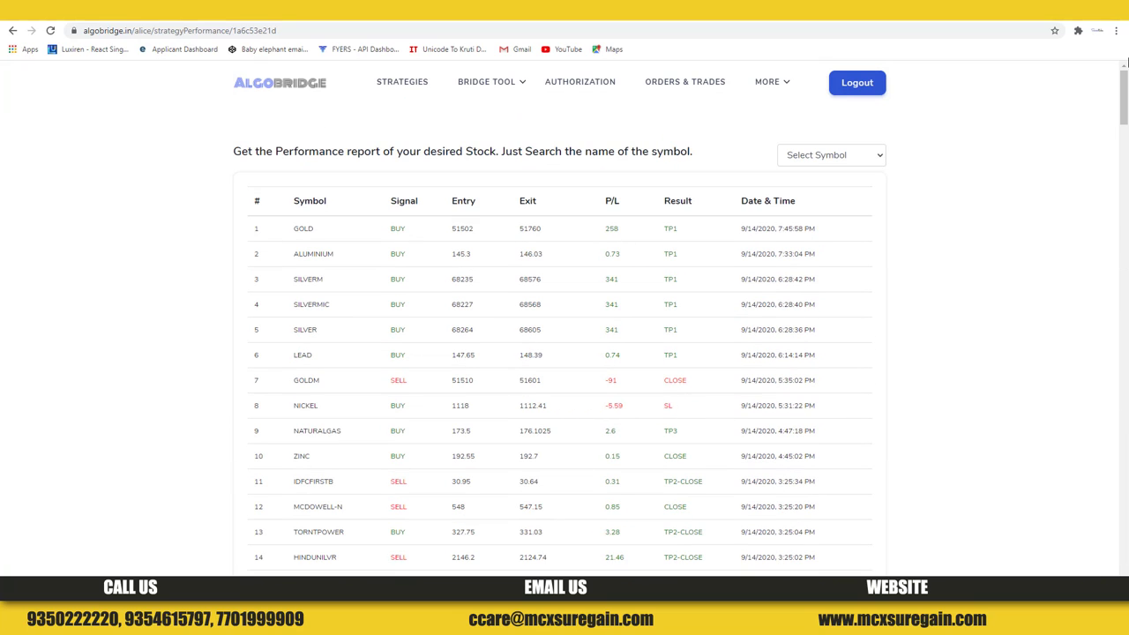
pyautogui.click(885, 156)
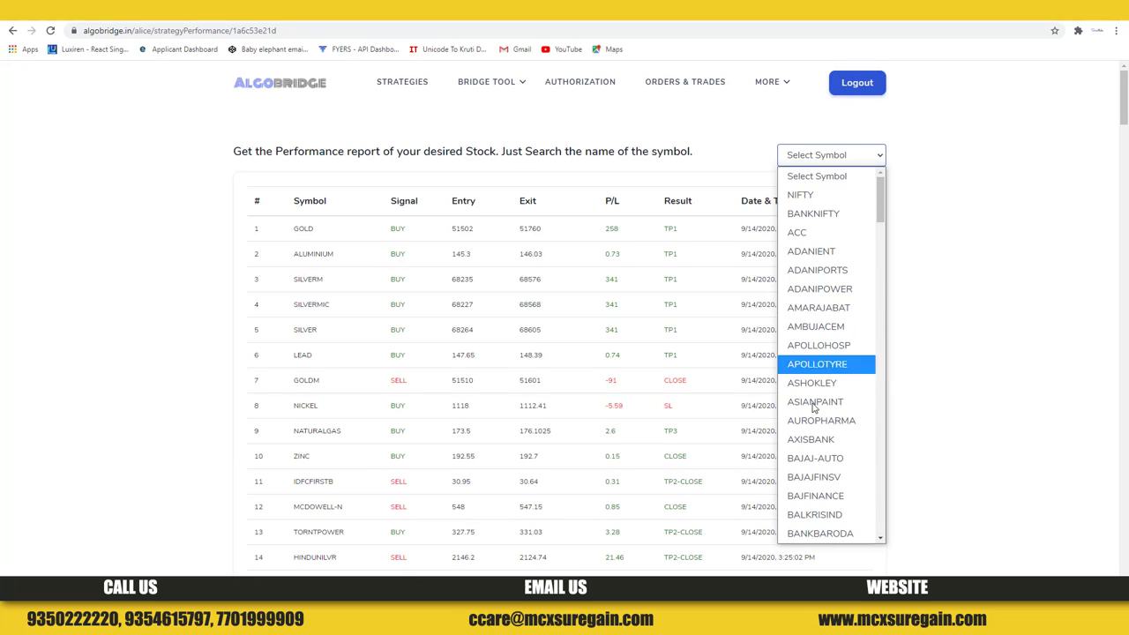
pyautogui.click(108, 225)
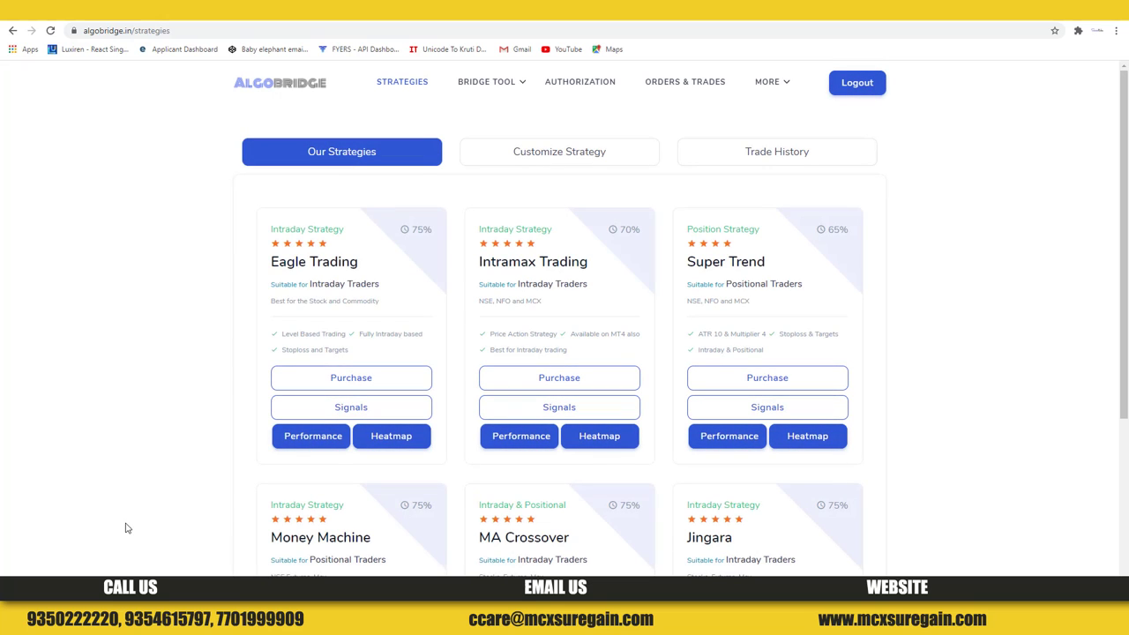
# Open the Eagle Trading heatmap and scroll its symbol accuracy list, led by SRTRANSFIN at 100%
pyautogui.click(401, 439)
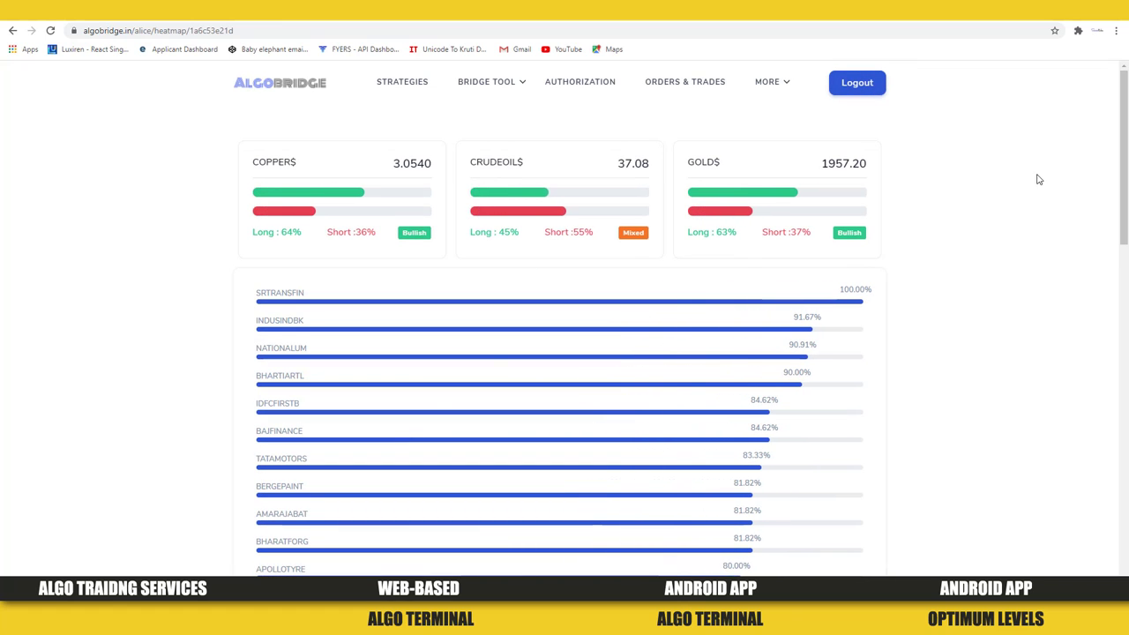
pyautogui.rightClick(1127, 170)
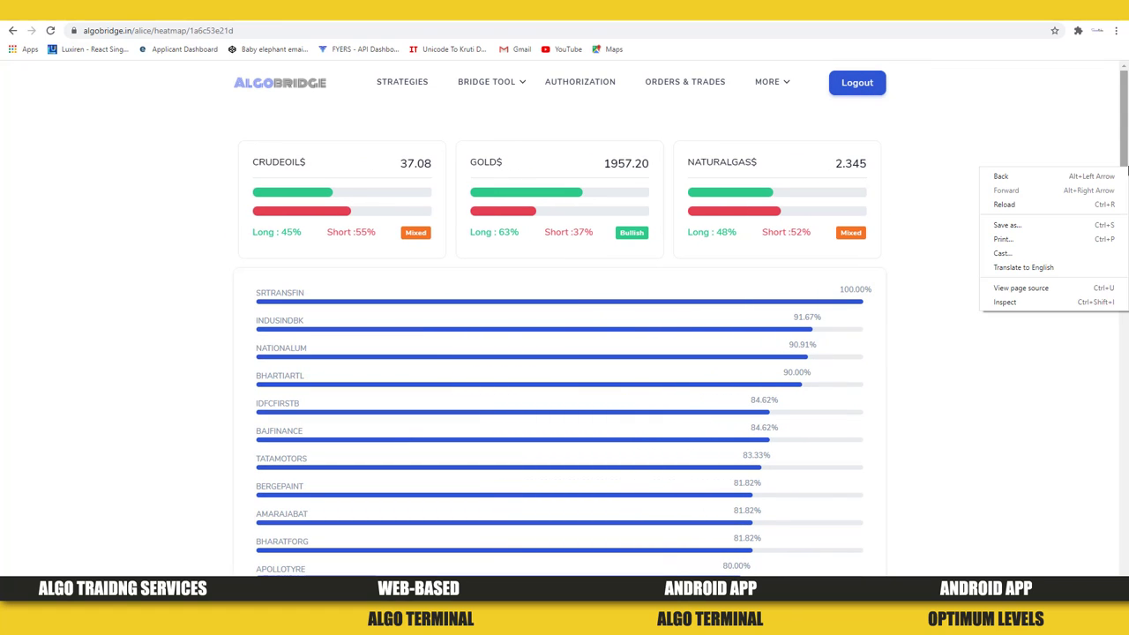
pyautogui.moveTo(1126, 130); pyautogui.dragTo(1127, 217)
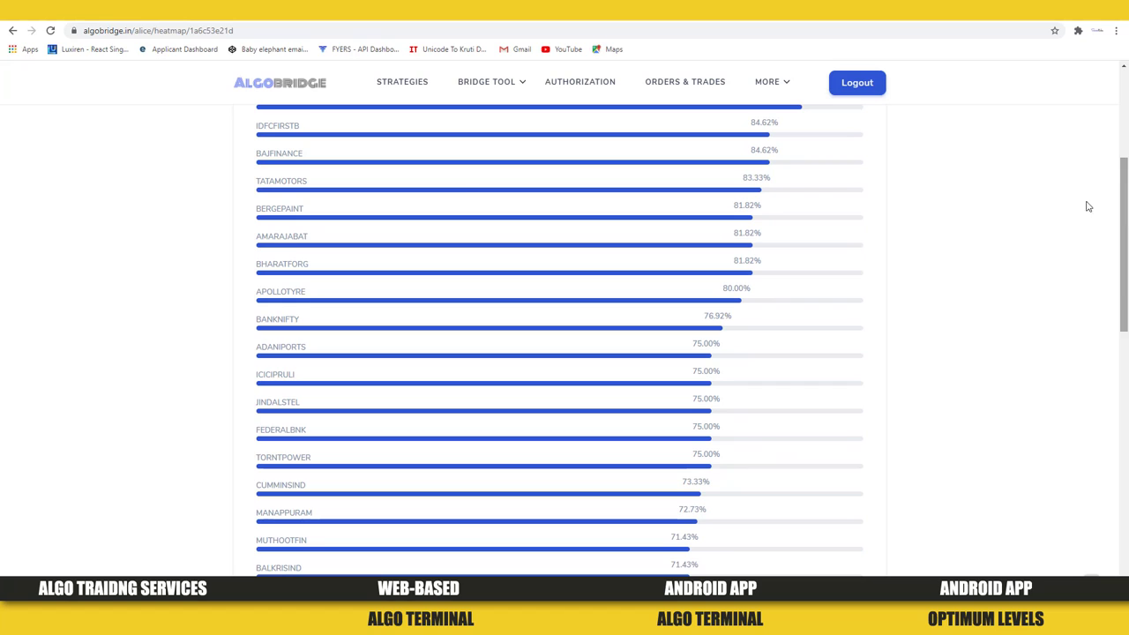
# Review the TATAMOTORS report (12 trades, 83.33% accuracy, 19.00 profit), then return to strategies
pyautogui.click(291, 187)
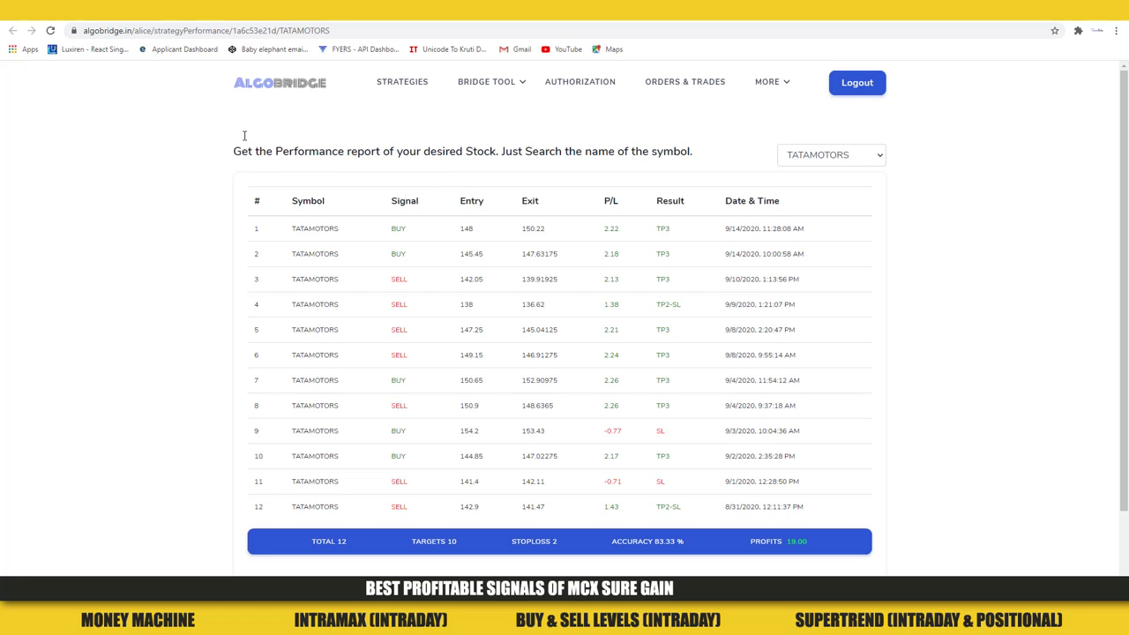
pyautogui.click(406, 83)
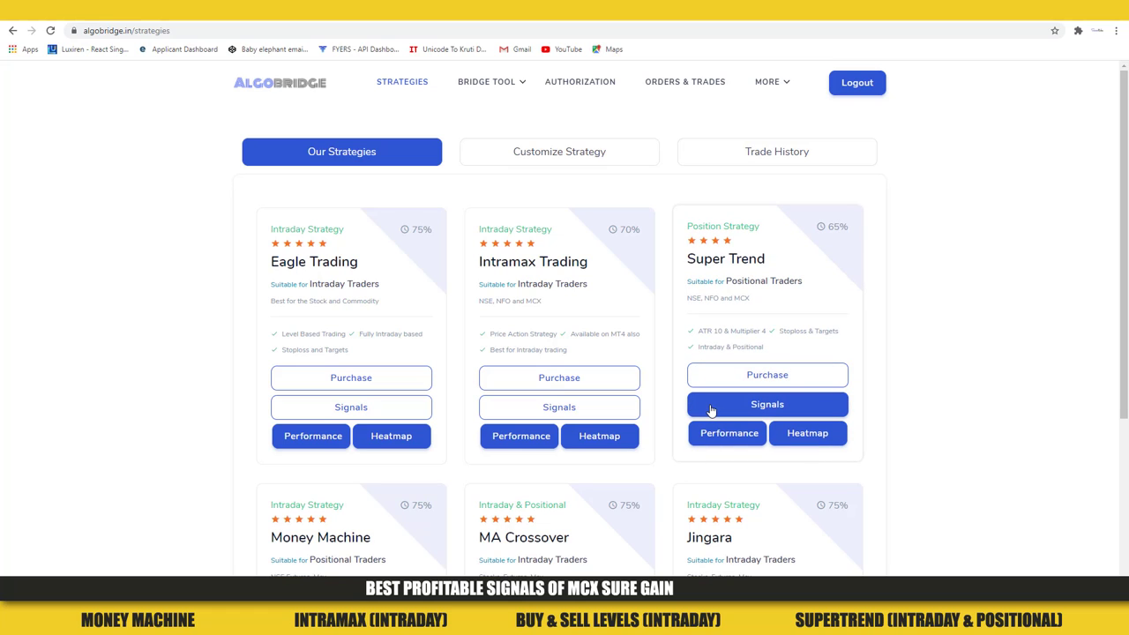
pyautogui.click(757, 412)
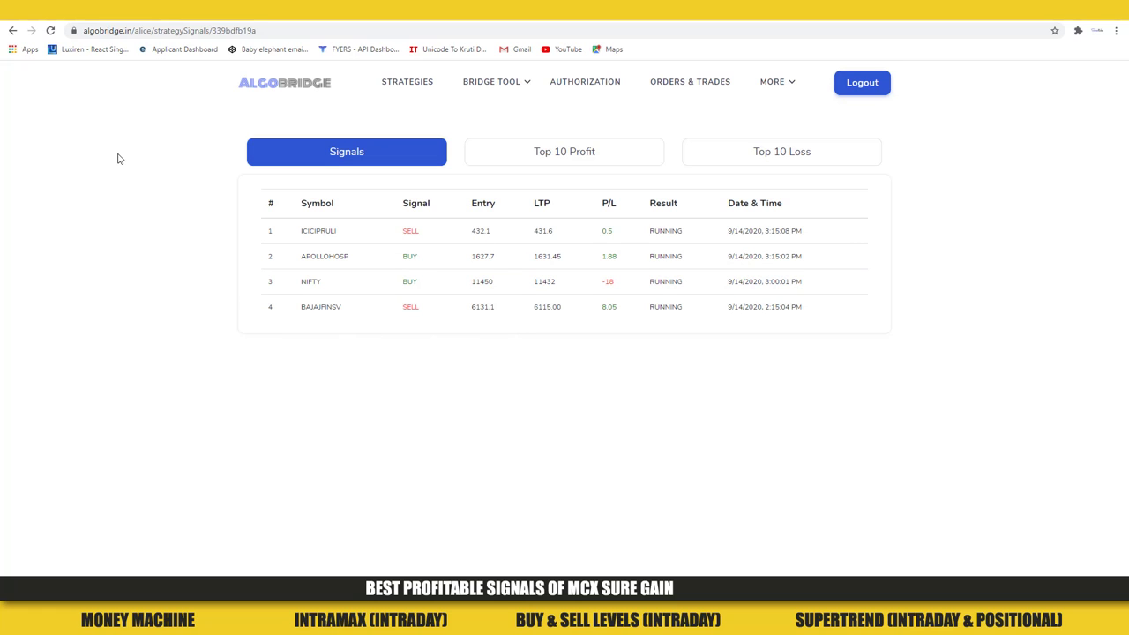
pyautogui.click(8, 31)
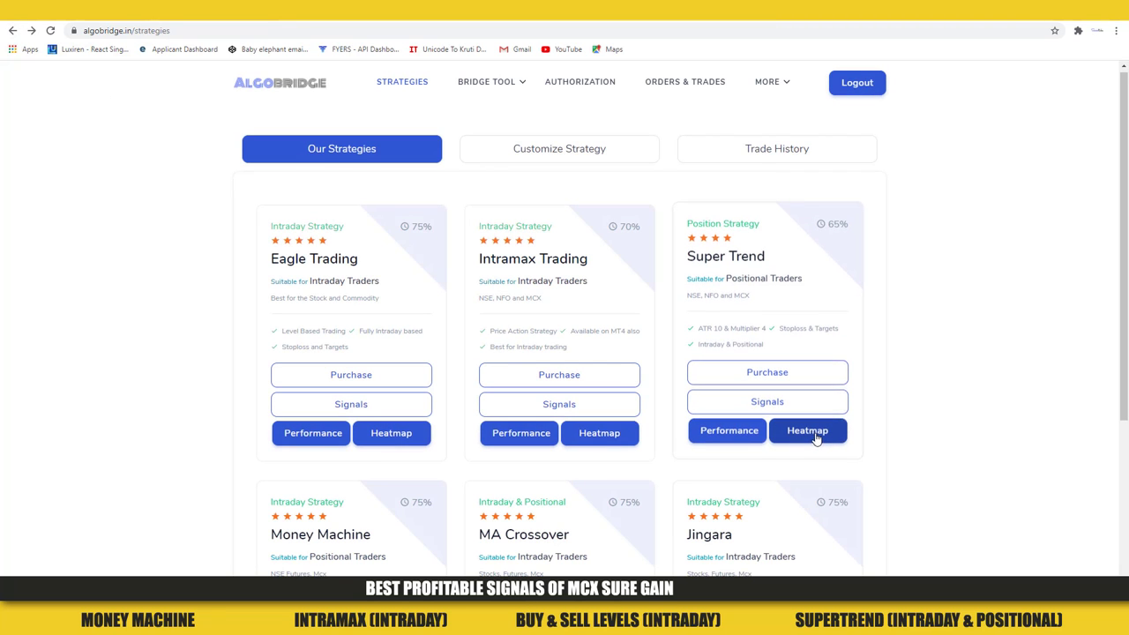
# Open the Super Trend heatmap and scroll its symbols to CRUDEOIL's report (8 trades, 100% accuracy)
pyautogui.click(809, 431)
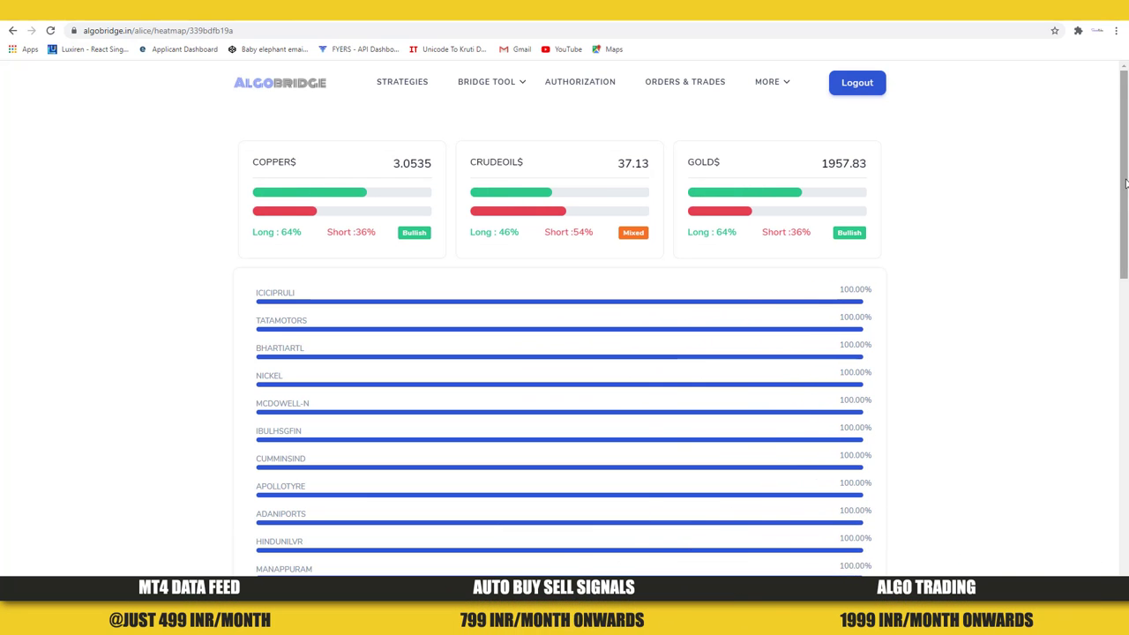
pyautogui.moveTo(1123, 185); pyautogui.dragTo(1125, 322)
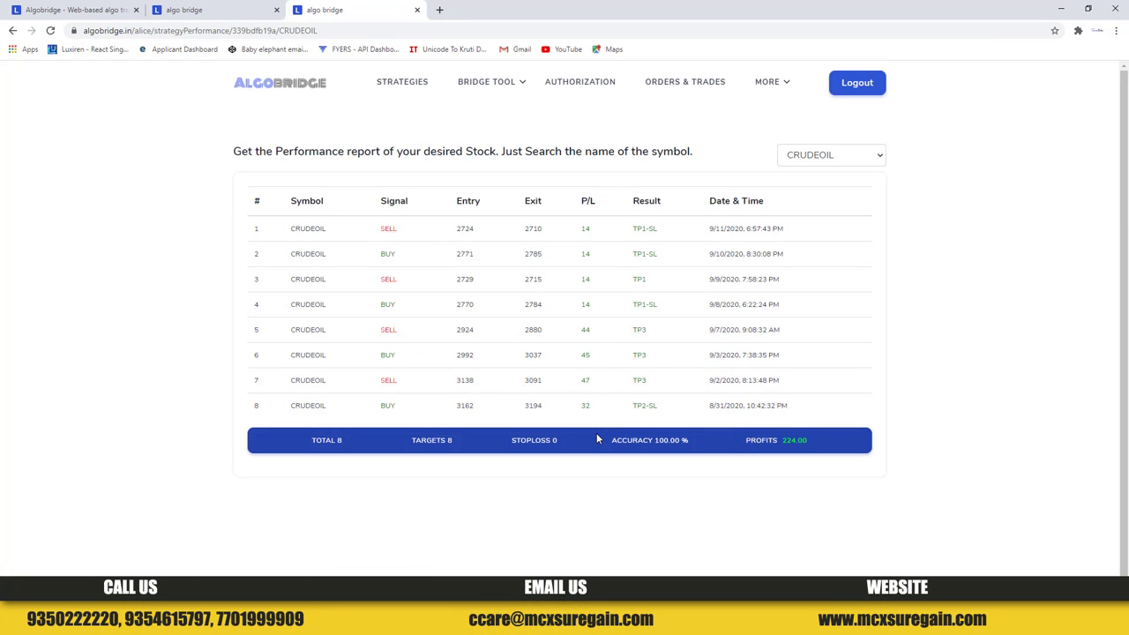
# Return to the strategies list and scroll through all six strategy cards
pyautogui.click(398, 92)
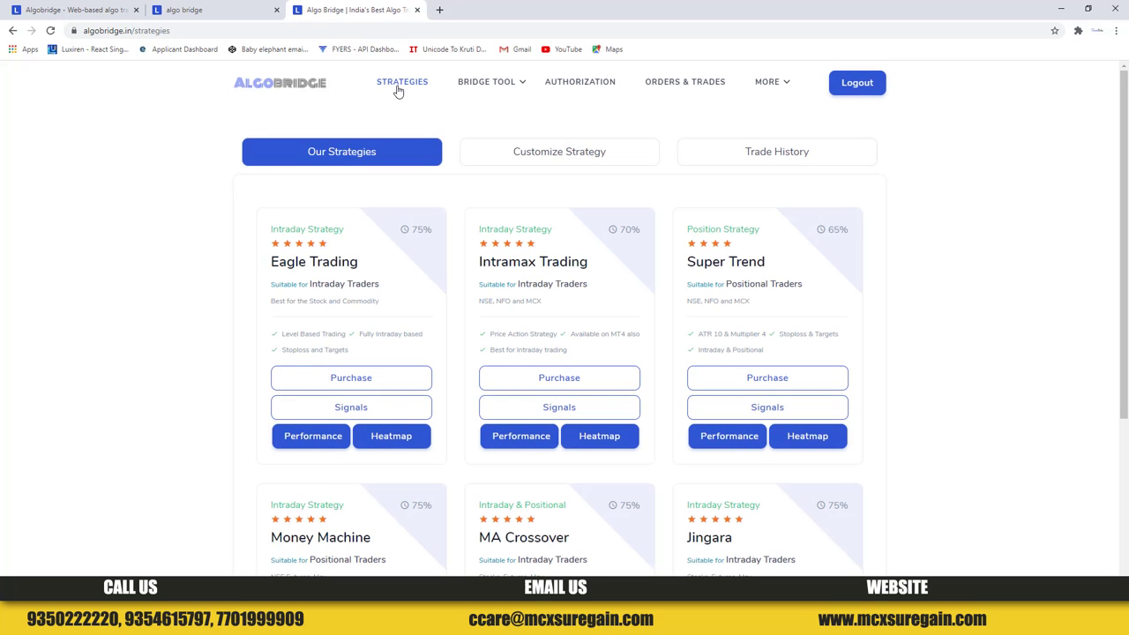
pyautogui.scroll(-3, 398, 91)
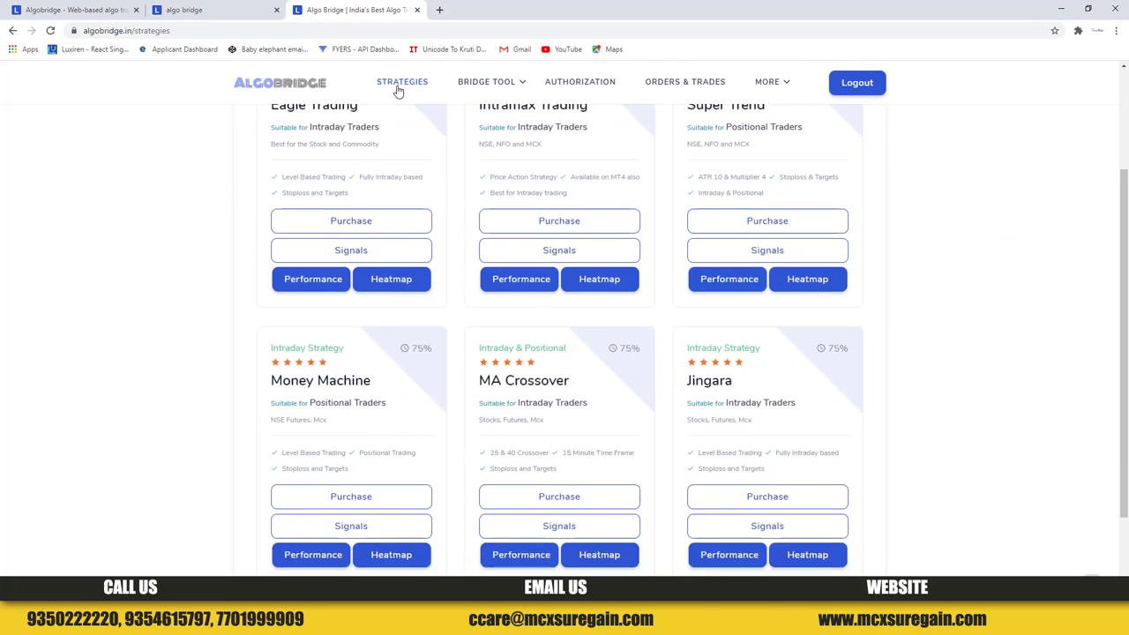
pyautogui.scroll(2, 398, 91)
pyautogui.scroll(-2, 398, 91)
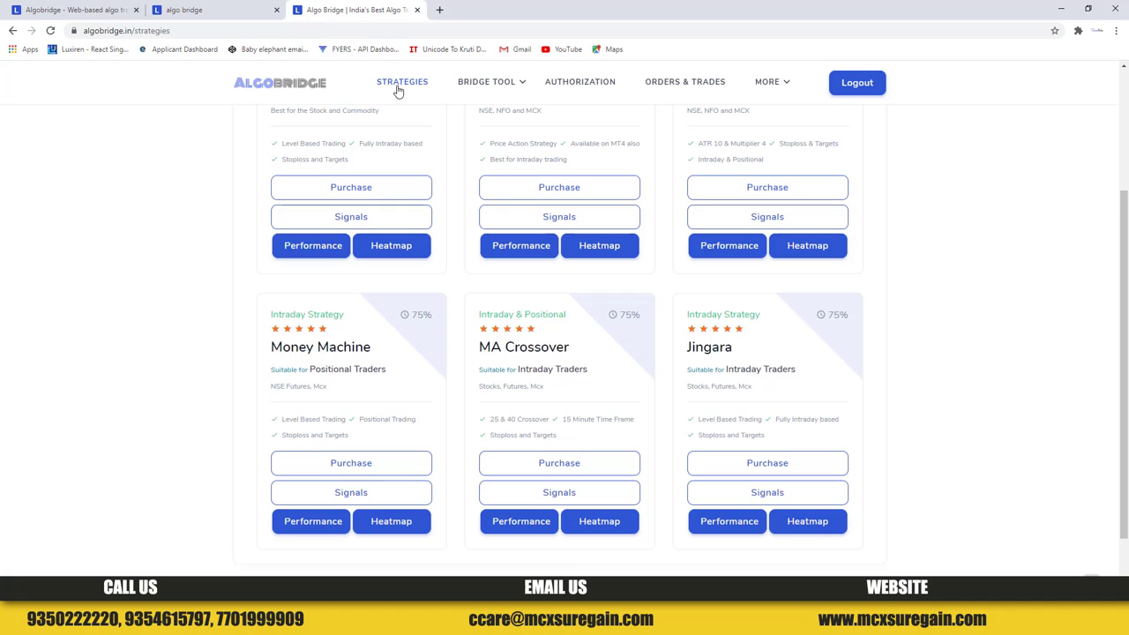
pyautogui.scroll(3, 398, 91)
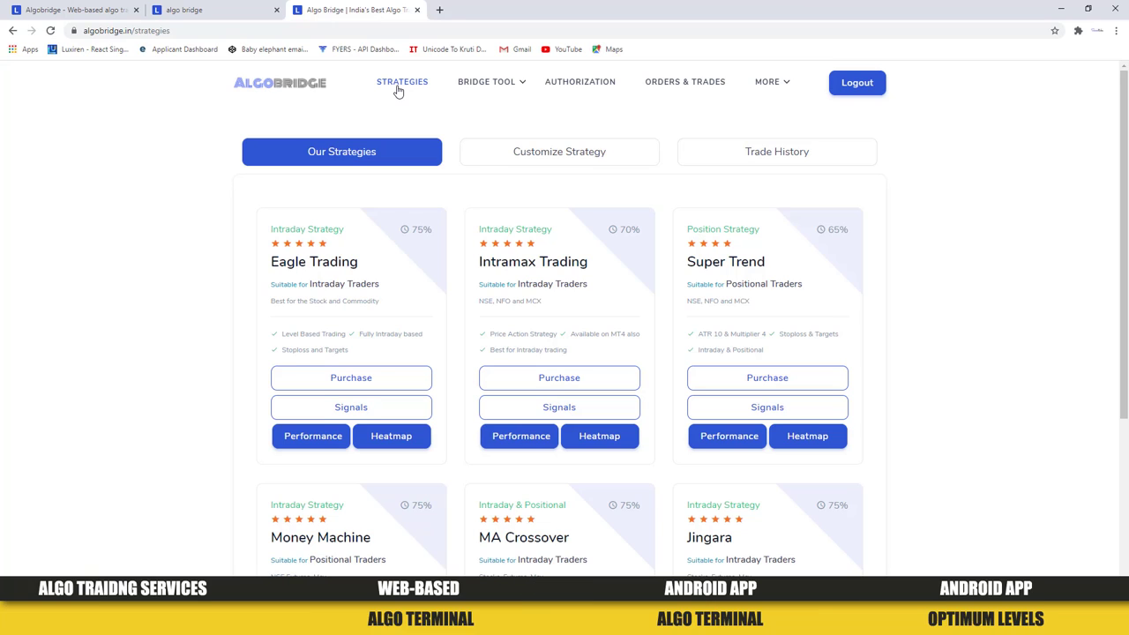
# On the Authorization page, select the MT4 Unique ID and request a new Alice Blue access token
pyautogui.click(581, 85)
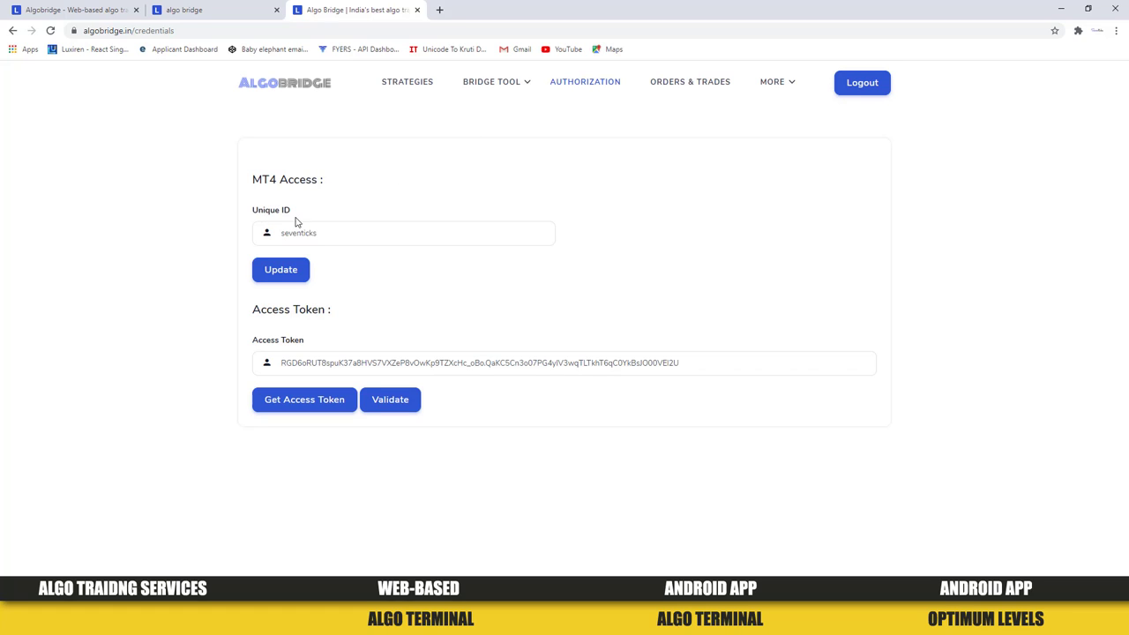
pyautogui.moveTo(323, 233); pyautogui.dragTo(269, 232)
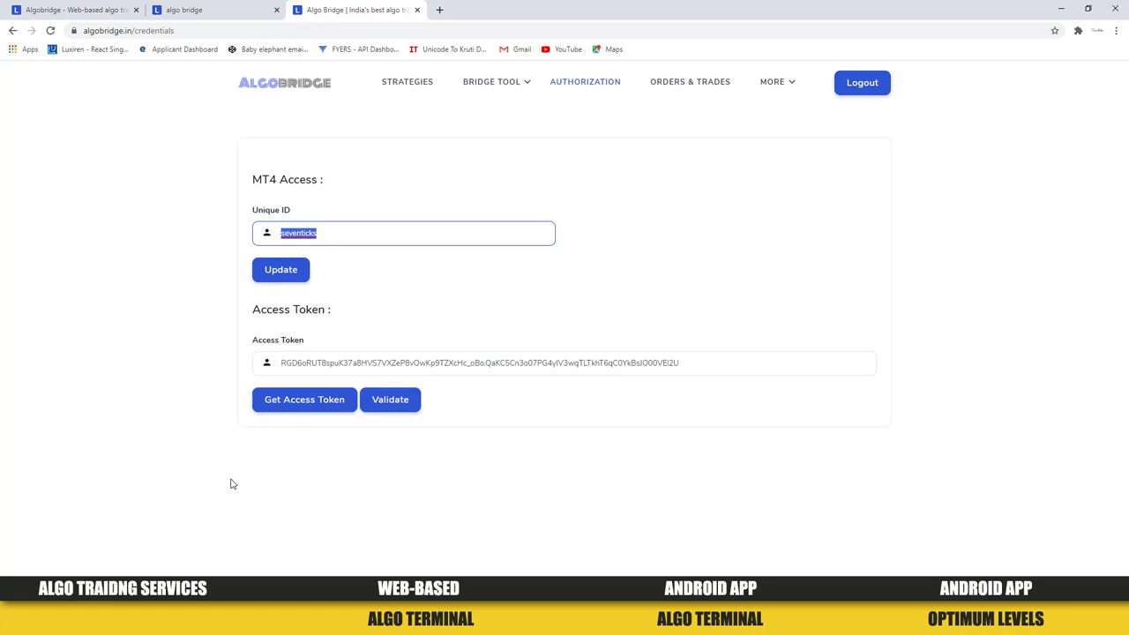
pyautogui.click(300, 405)
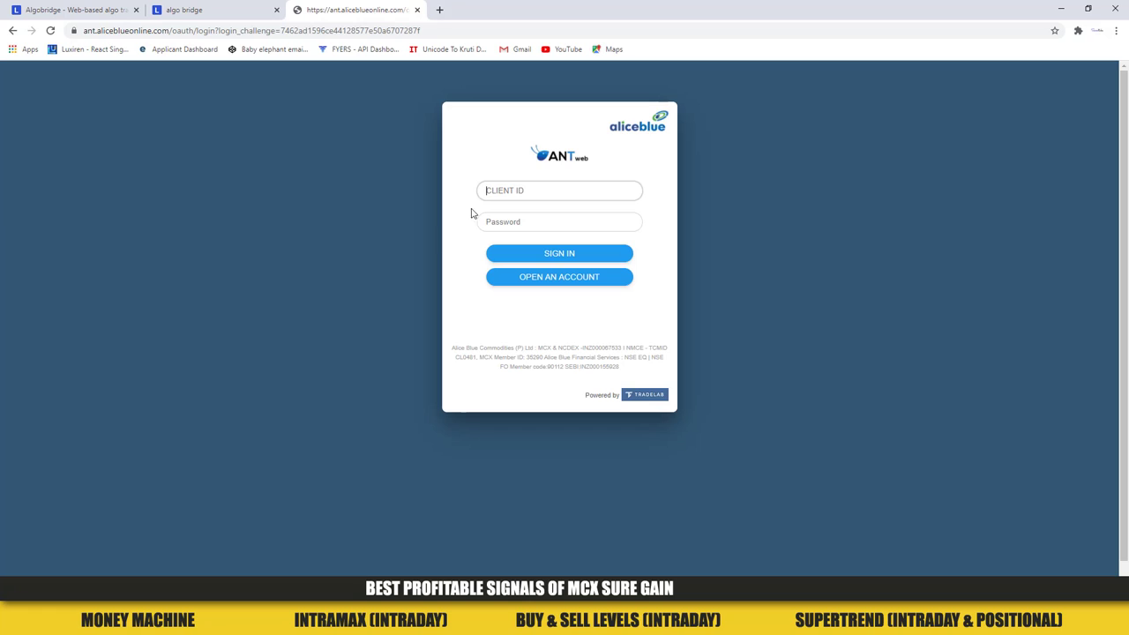
# Sign in to Alice Blue ANT Web with the client ID and account password
pyautogui.write('SP013')
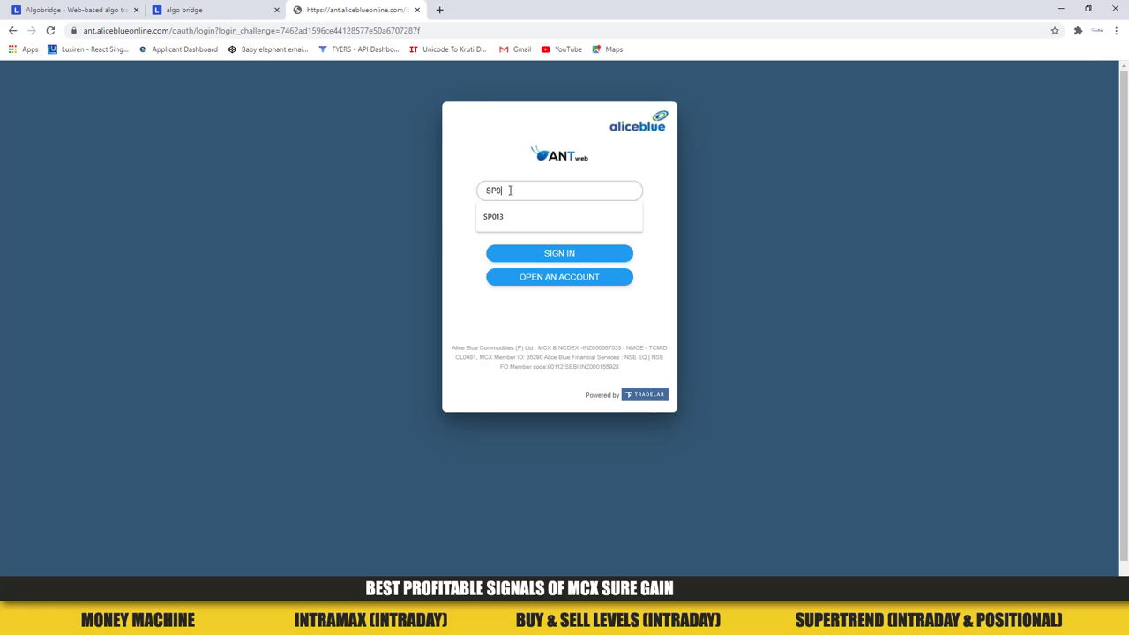
pyautogui.click(504, 221)
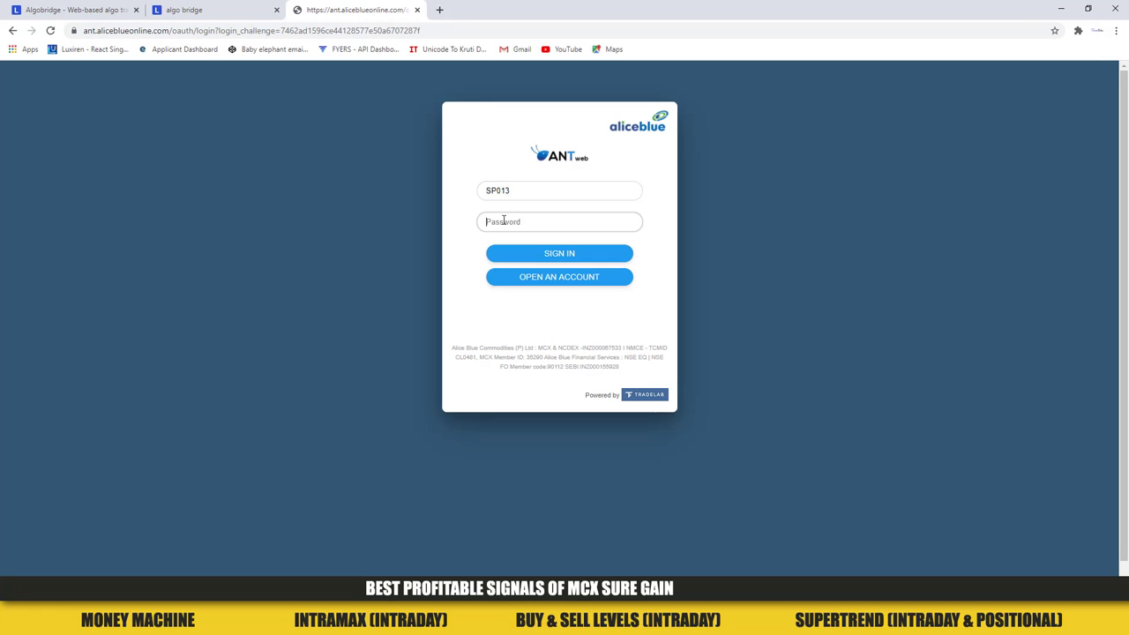
pyautogui.write('*********')
pyautogui.press('BackSpace')
pyautogui.press('BackSpace')
pyautogui.press('BackSpace')
pyautogui.write('***')
pyautogui.press('Return')
# Answer the height and best-friend security questions and submit to complete the login
pyautogui.write('*')
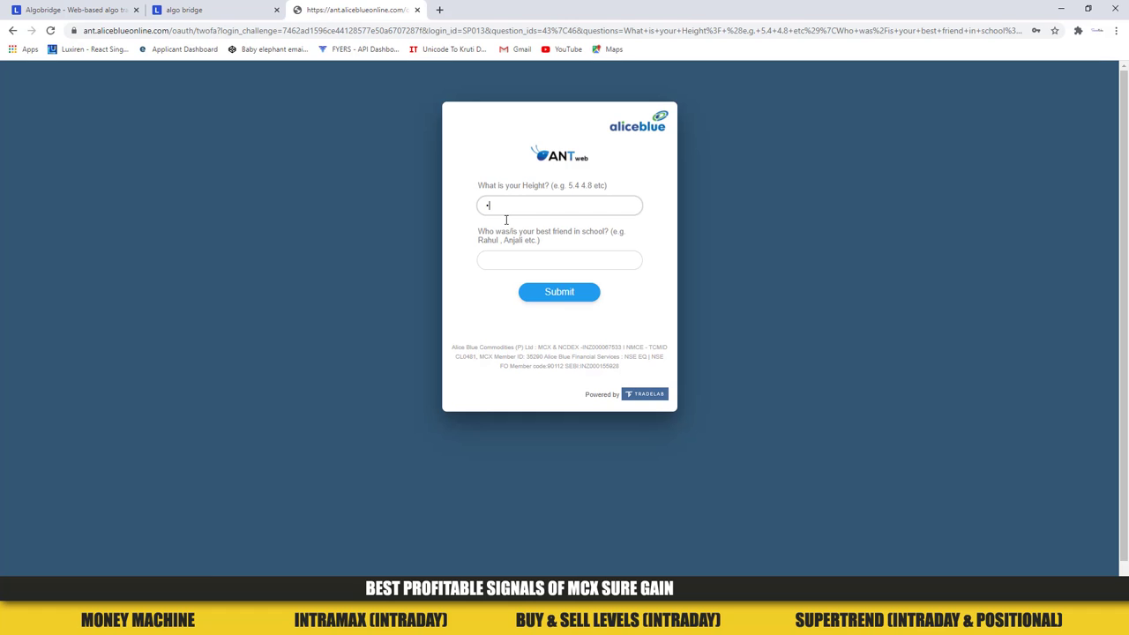
pyautogui.press('Tab')
pyautogui.write('*')
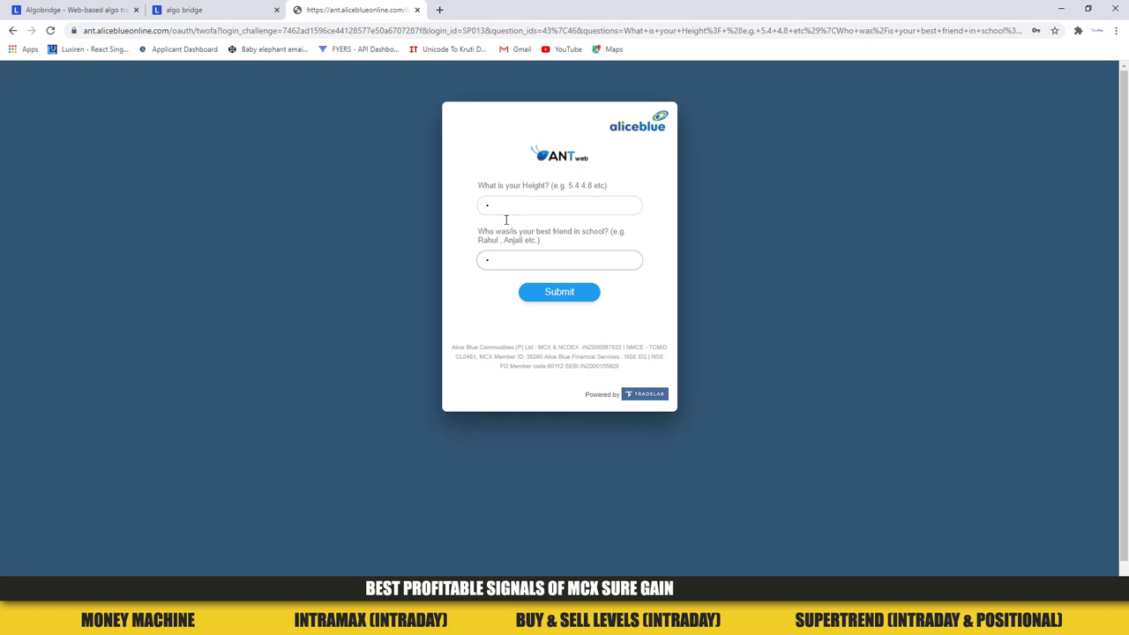
pyautogui.click(542, 293)
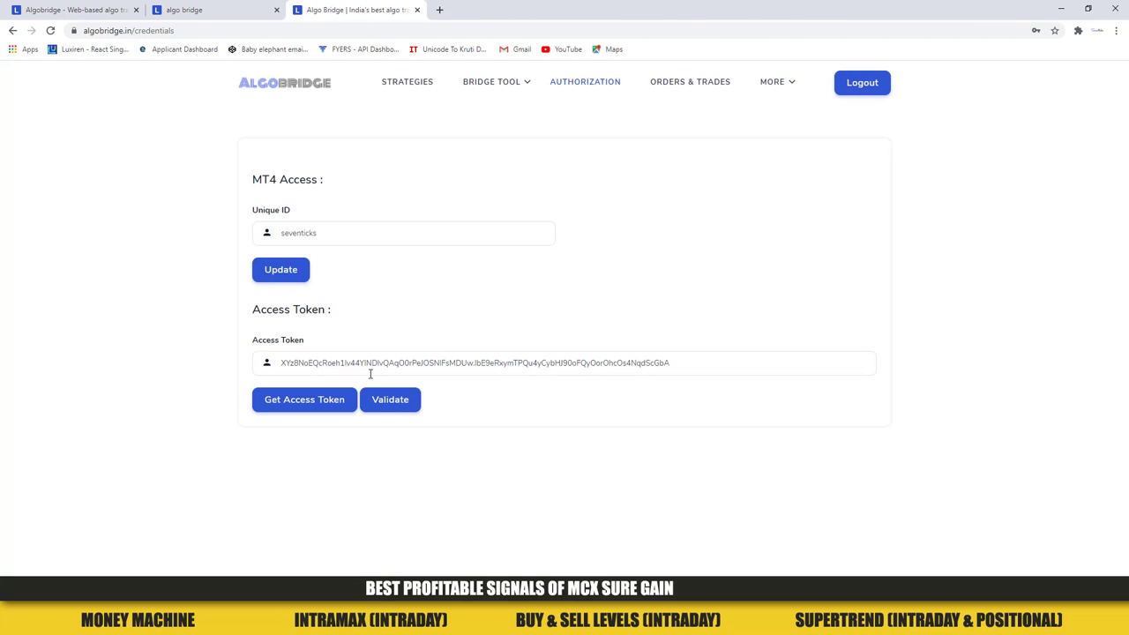
# Validate the newly fetched access token and go back to the strategies page
pyautogui.click(391, 405)
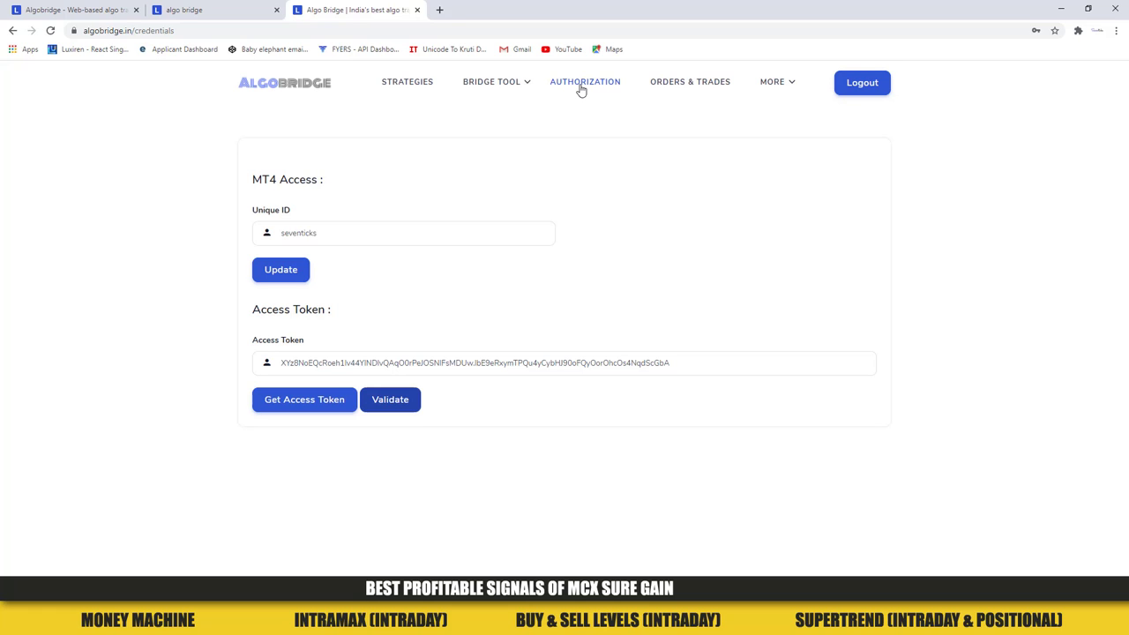
pyautogui.click(420, 81)
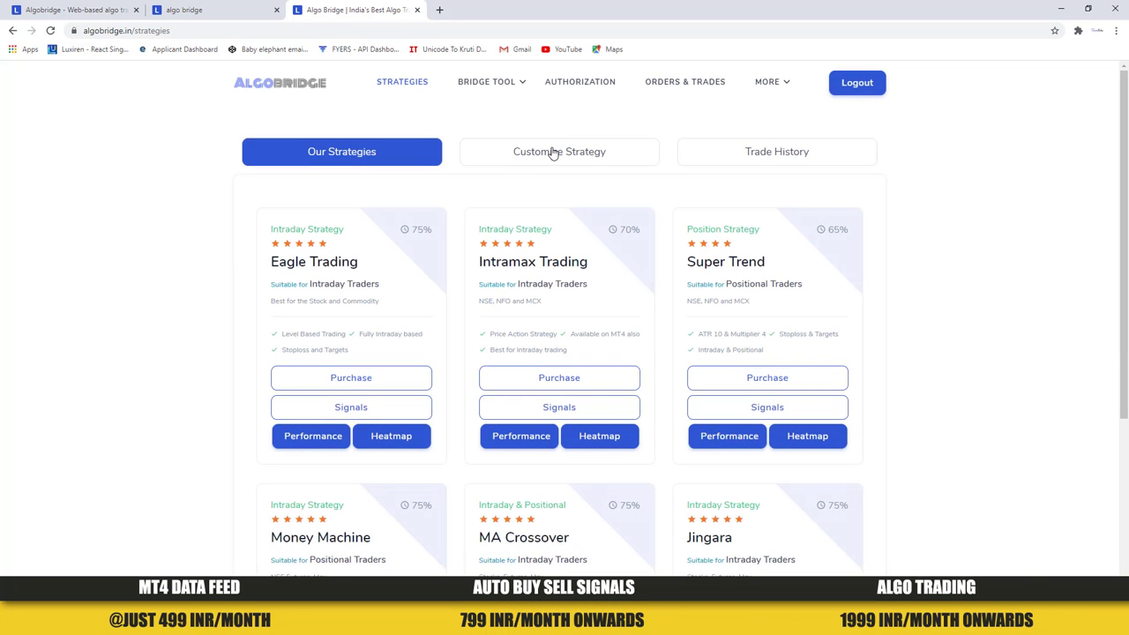
# Under Customize Strategy, choose SuperTrend and bring up the Create New Symbol dialog
pyautogui.click(553, 154)
pyautogui.click(344, 209)
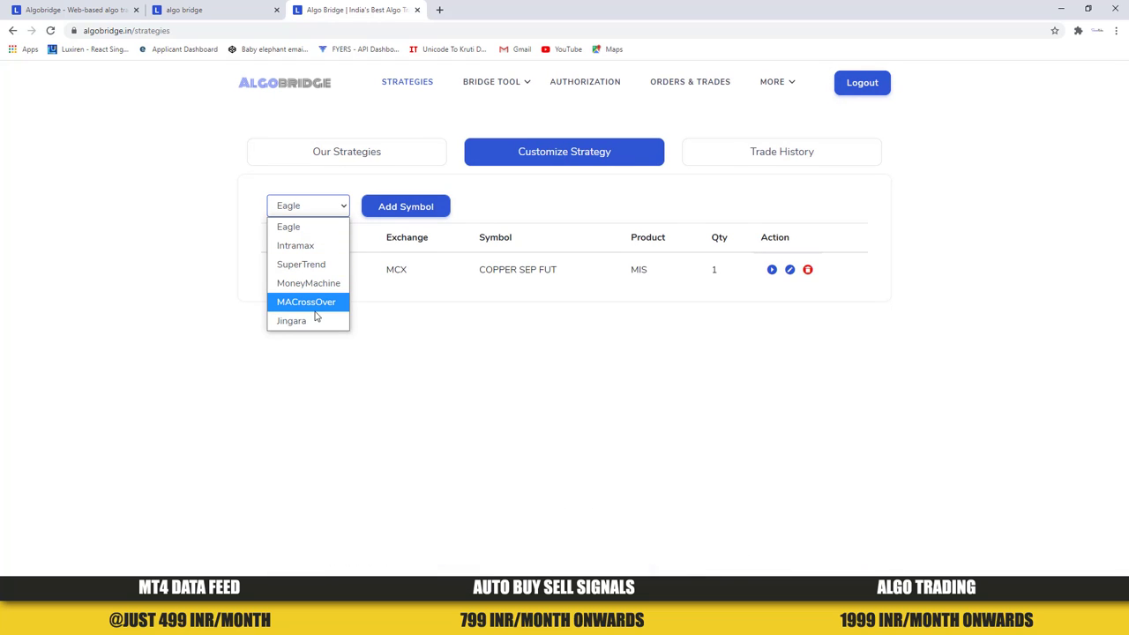
pyautogui.click(308, 265)
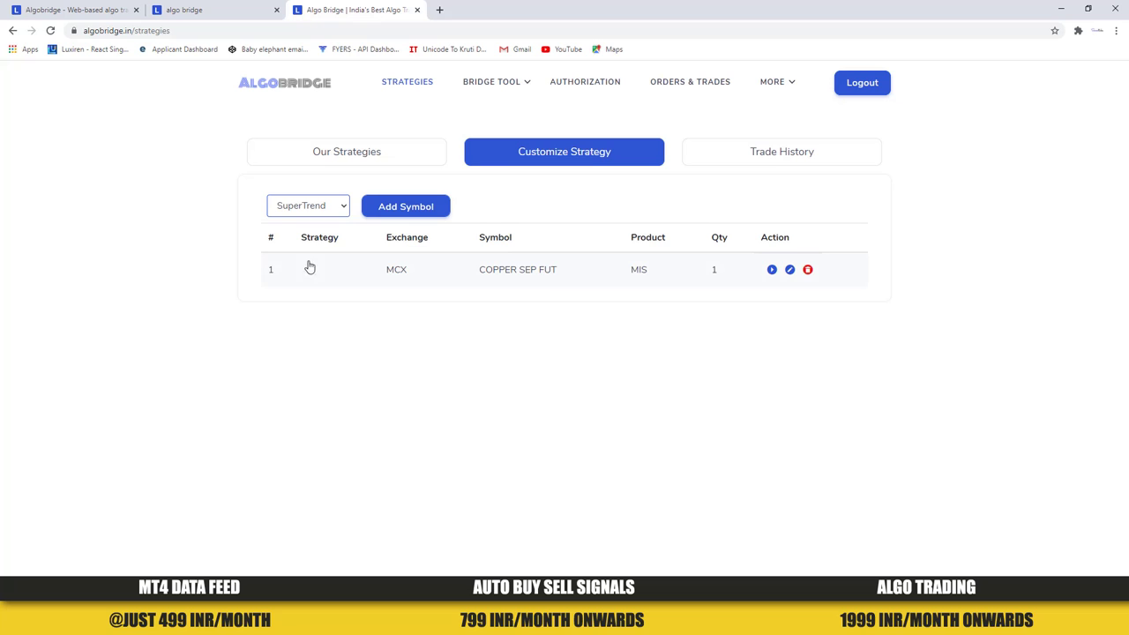
pyautogui.click(390, 211)
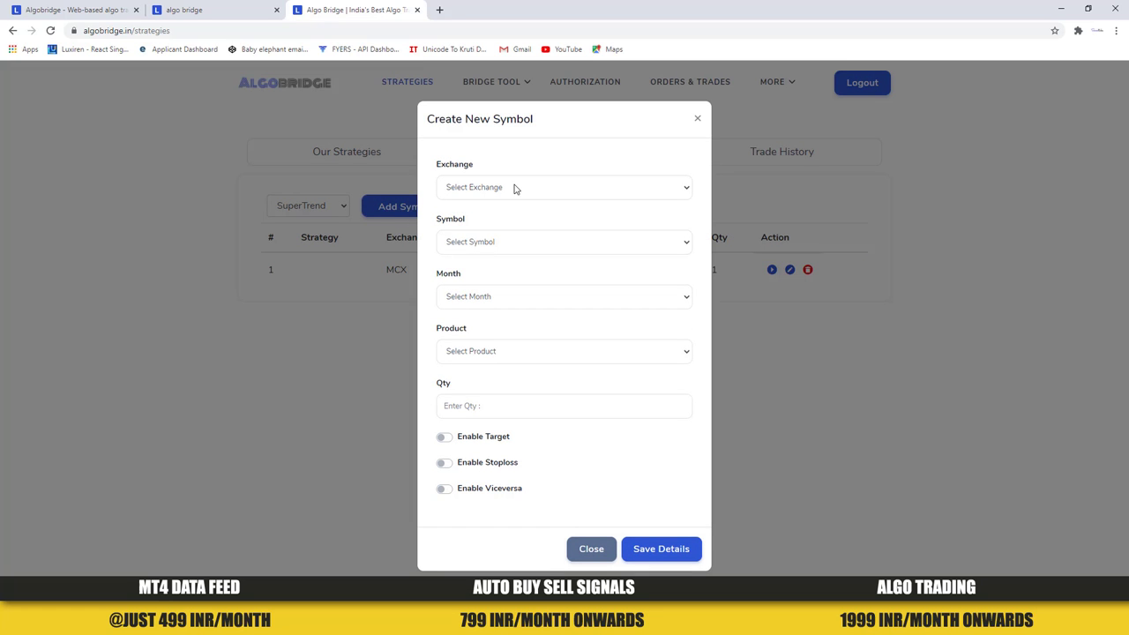
# Choose MCX exchange, CRUDEOIL symbol, SEP contract month and MIS product for the new symbol
pyautogui.click(516, 187)
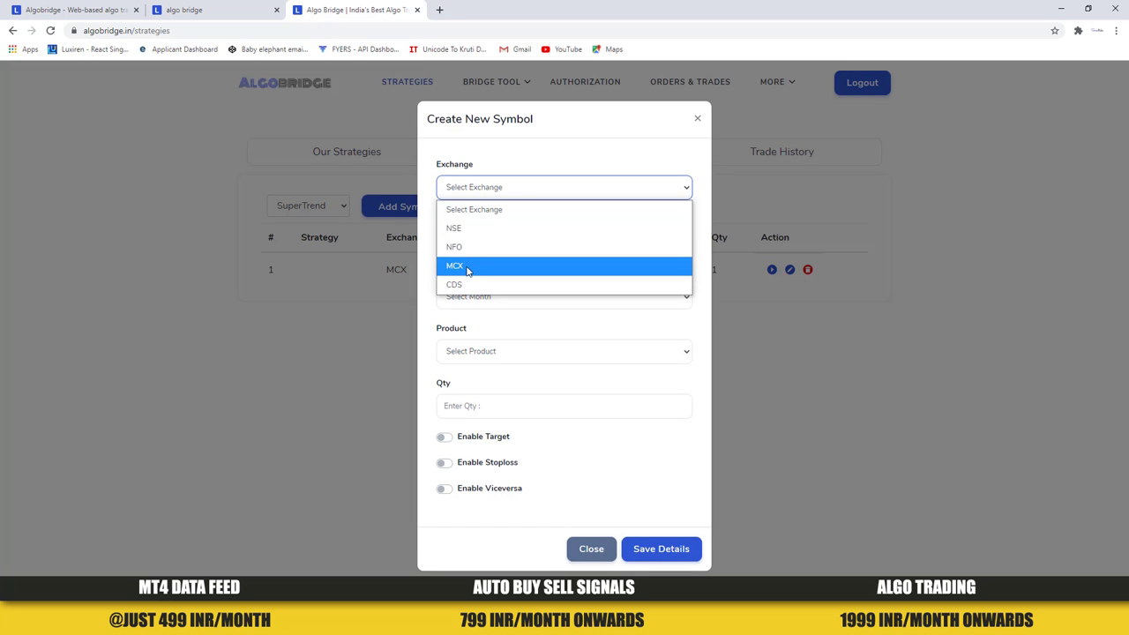
pyautogui.click(462, 266)
pyautogui.click(490, 243)
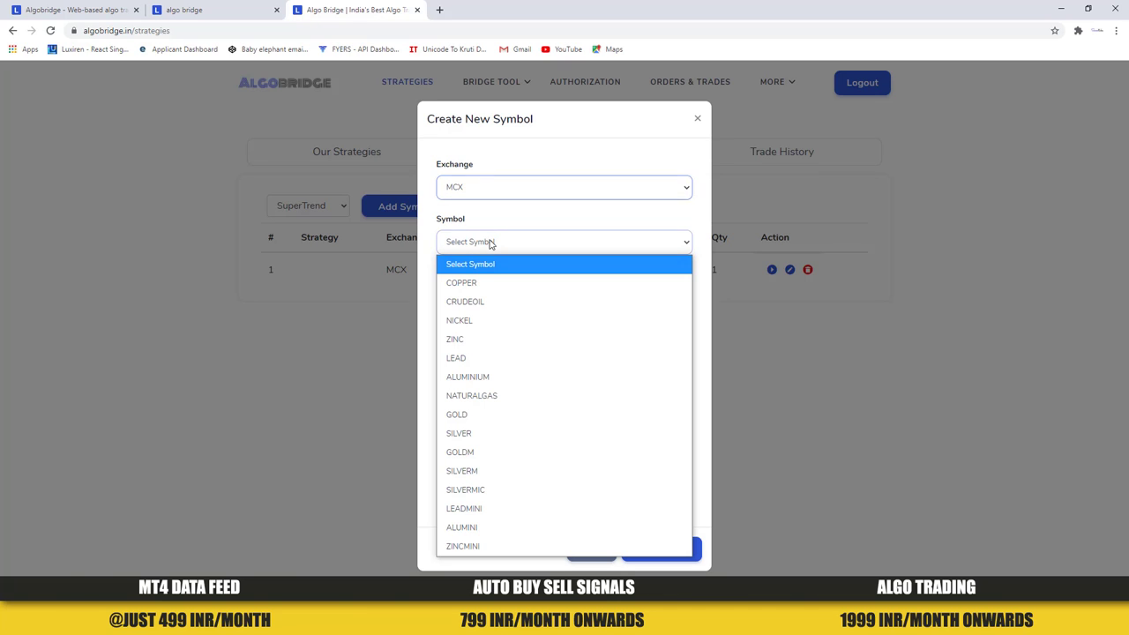
pyautogui.click(469, 301)
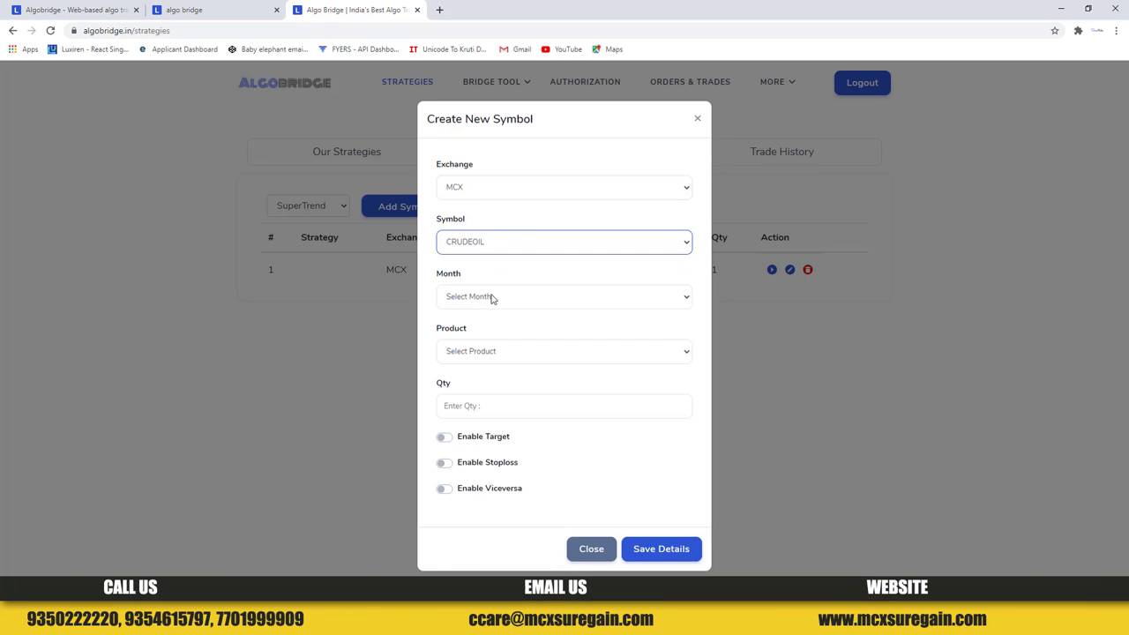
pyautogui.click(491, 297)
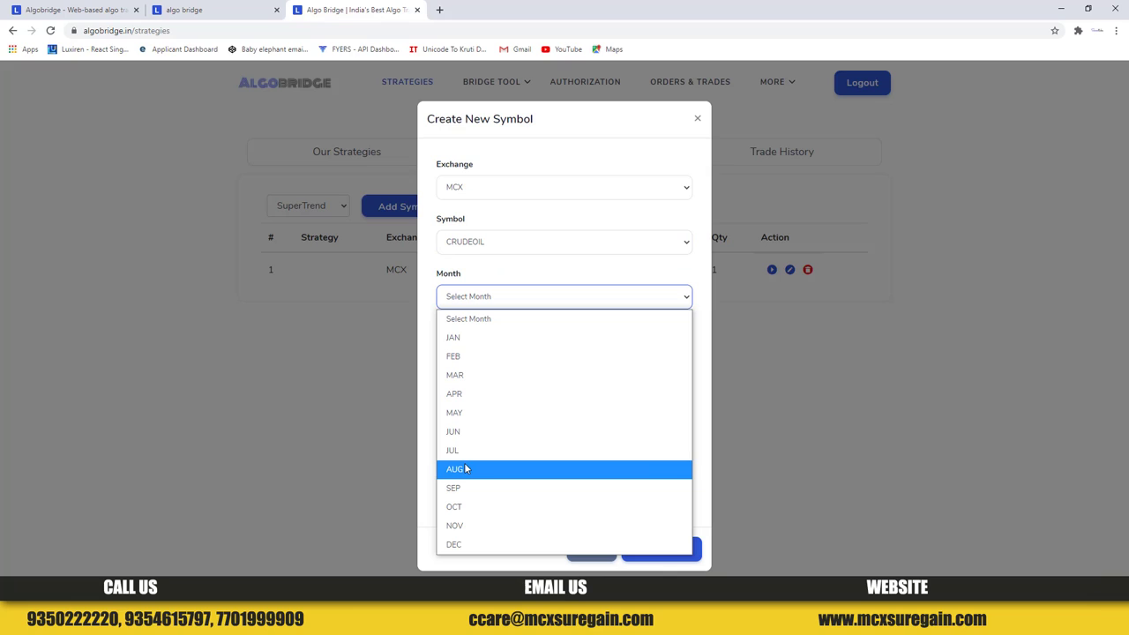
pyautogui.click(465, 491)
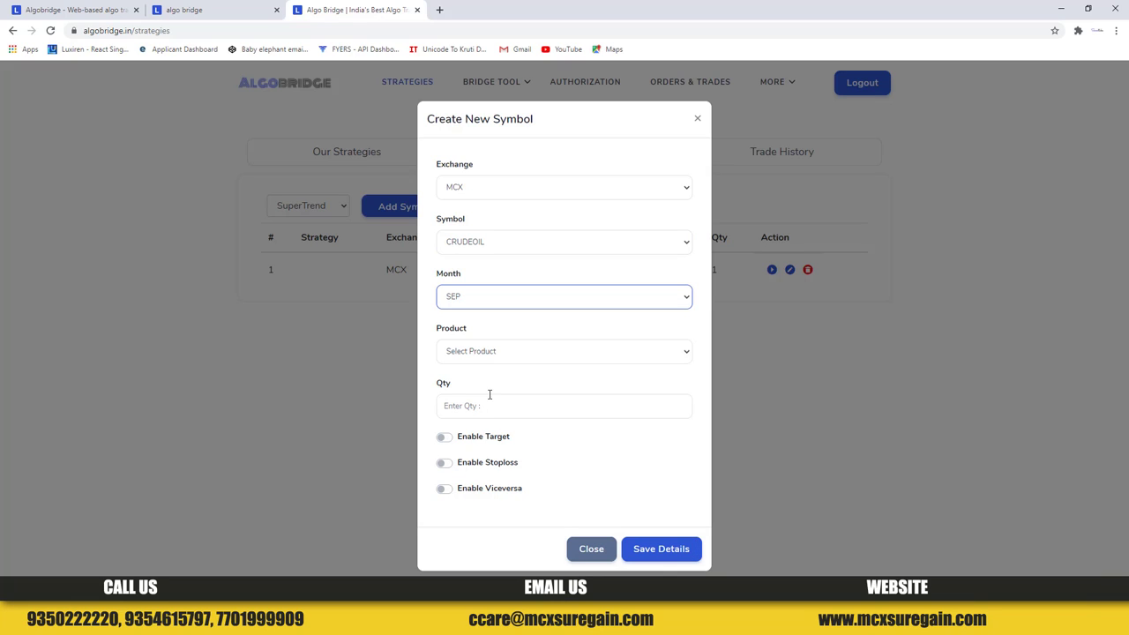
pyautogui.click(490, 354)
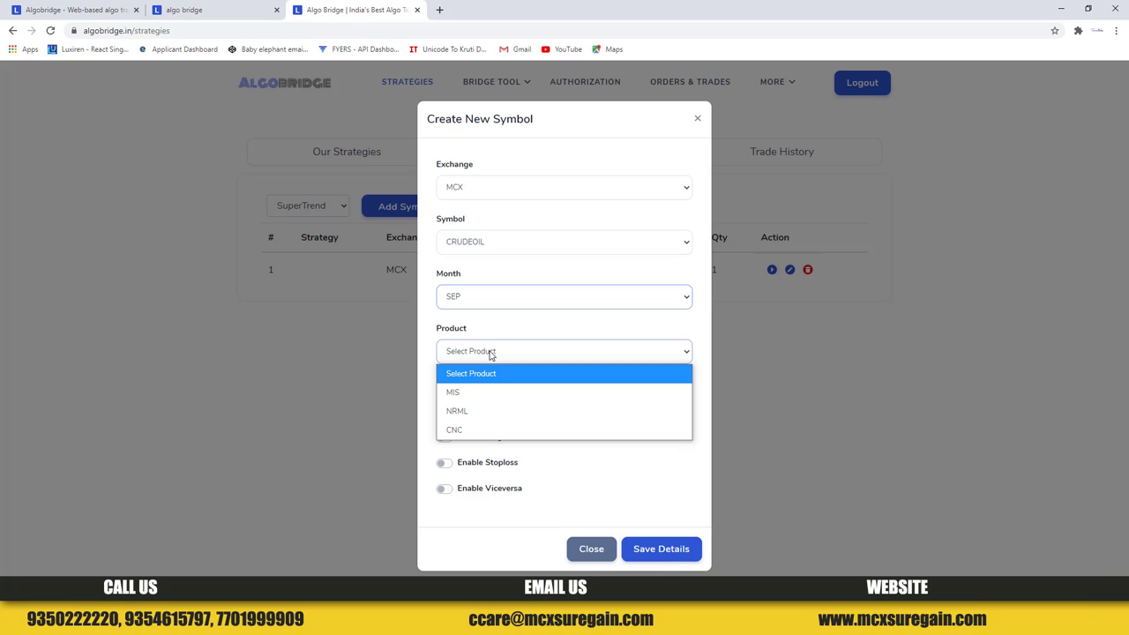
pyautogui.click(460, 397)
# Set quantity 1, turn on target, stoploss and viceversa, keep Target 1, and save
pyautogui.click(484, 403)
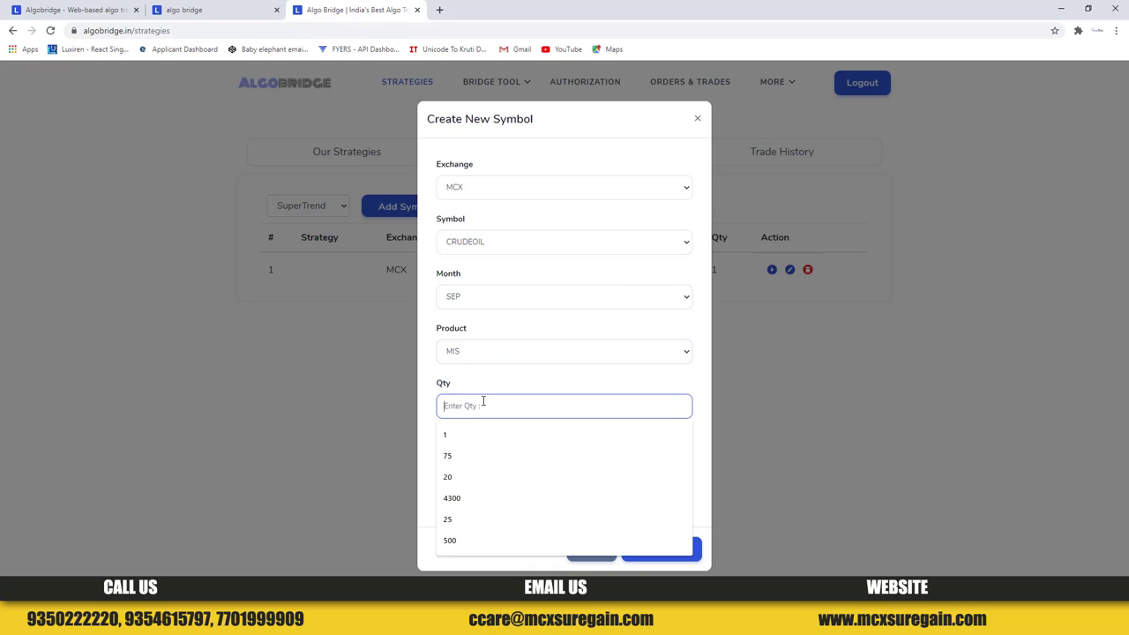
pyautogui.write('1')
pyautogui.click(444, 437)
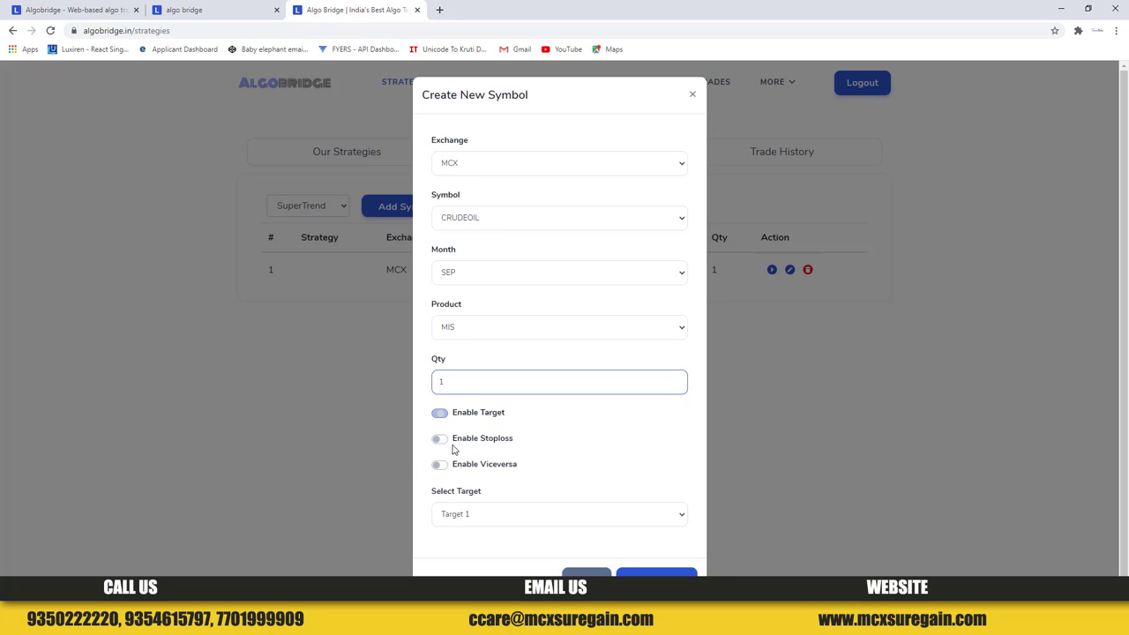
pyautogui.click(438, 440)
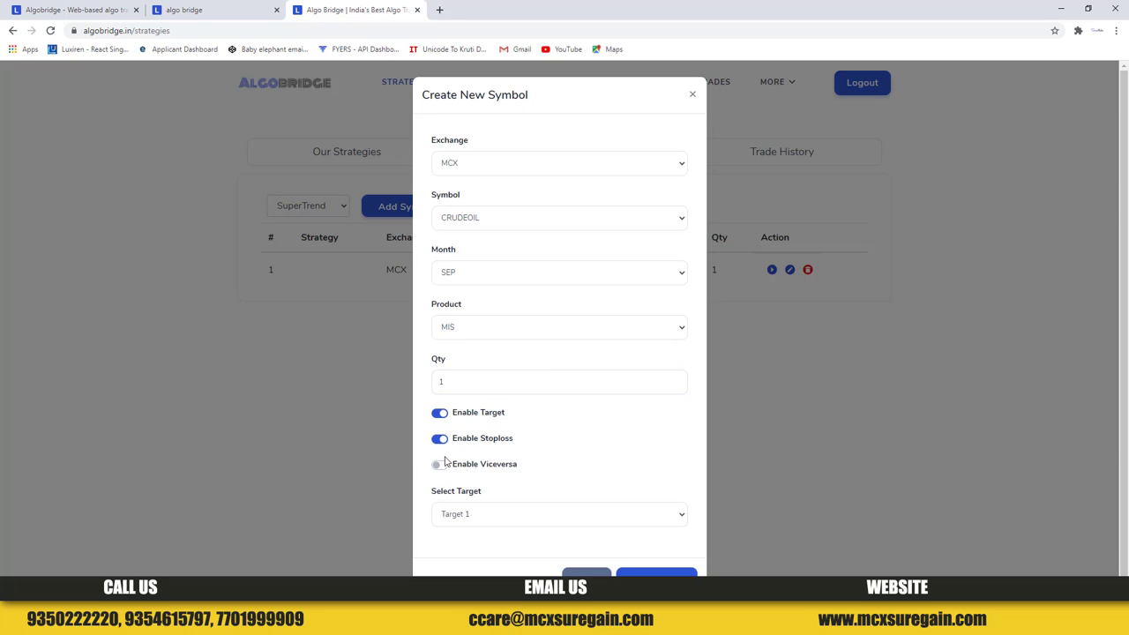
pyautogui.click(441, 465)
pyautogui.click(560, 520)
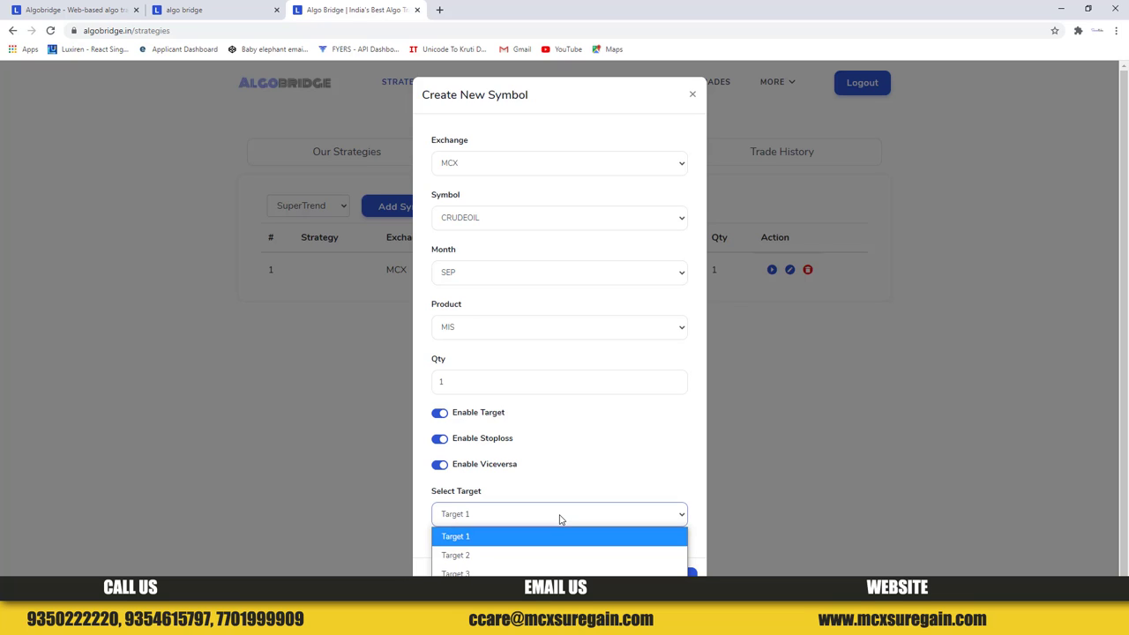
pyautogui.click(496, 540)
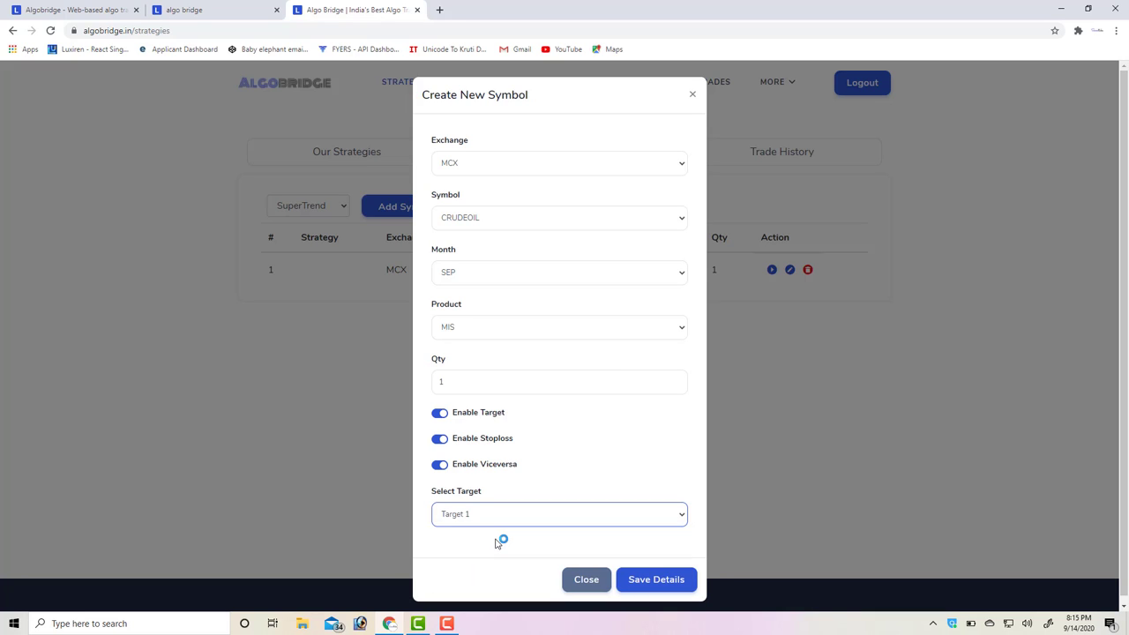
pyautogui.click(660, 585)
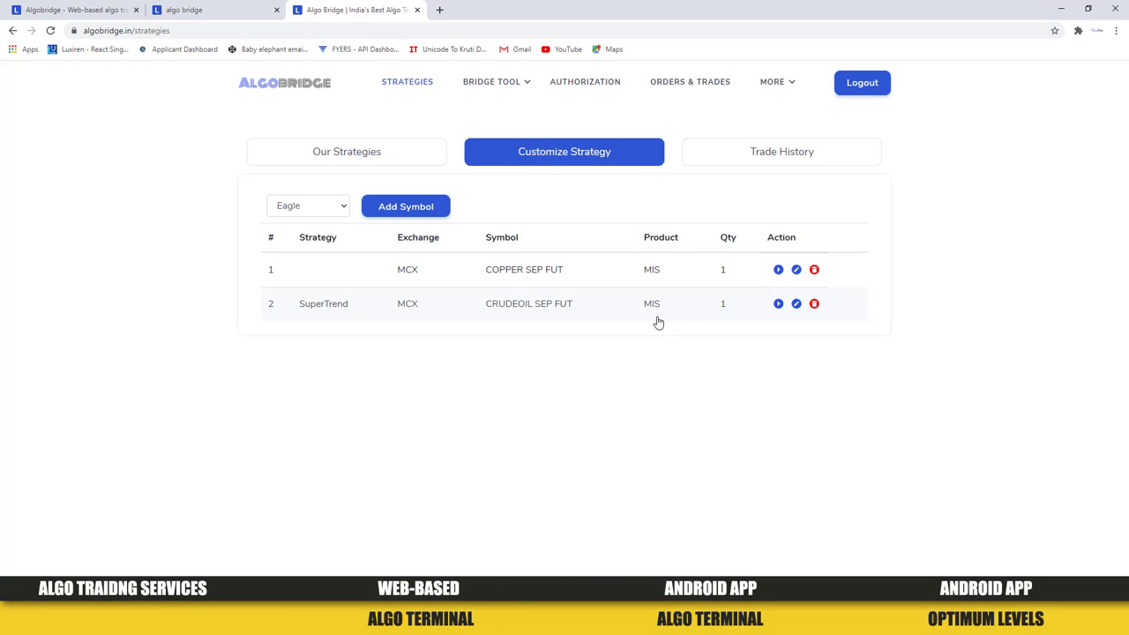
# Start the CRUDEOIL SEP FUT instrument and confirm its trade history shows no trades
pyautogui.click(778, 304)
pyautogui.click(840, 157)
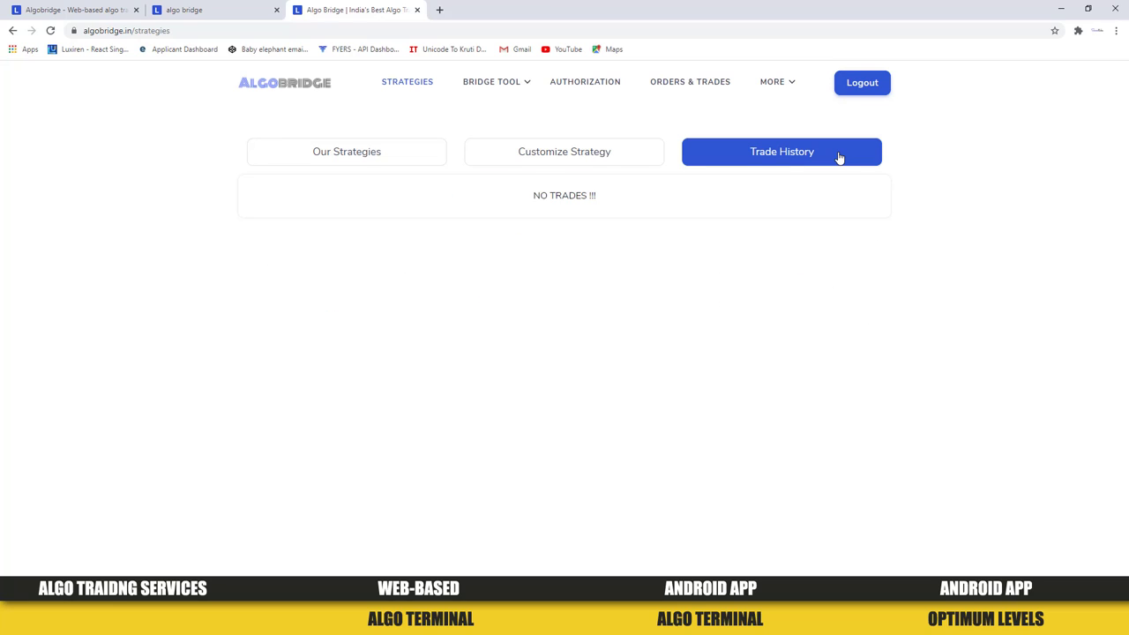
# Review the broker's Trade Book, Net Positions and Order Book, then return to Strategies
pyautogui.click(687, 85)
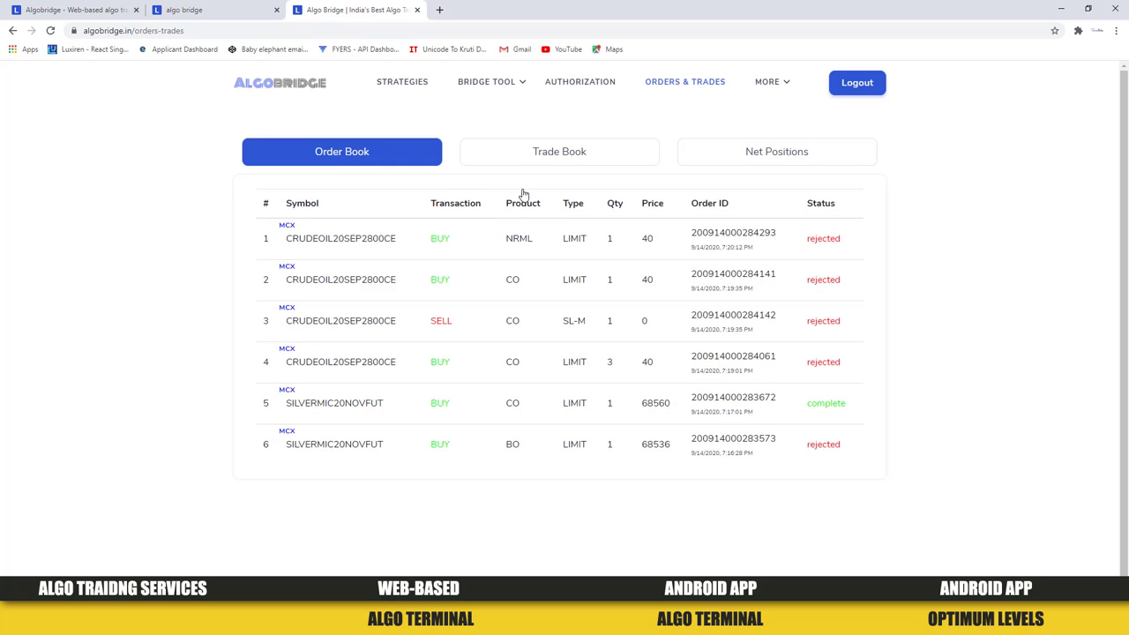
pyautogui.click(518, 159)
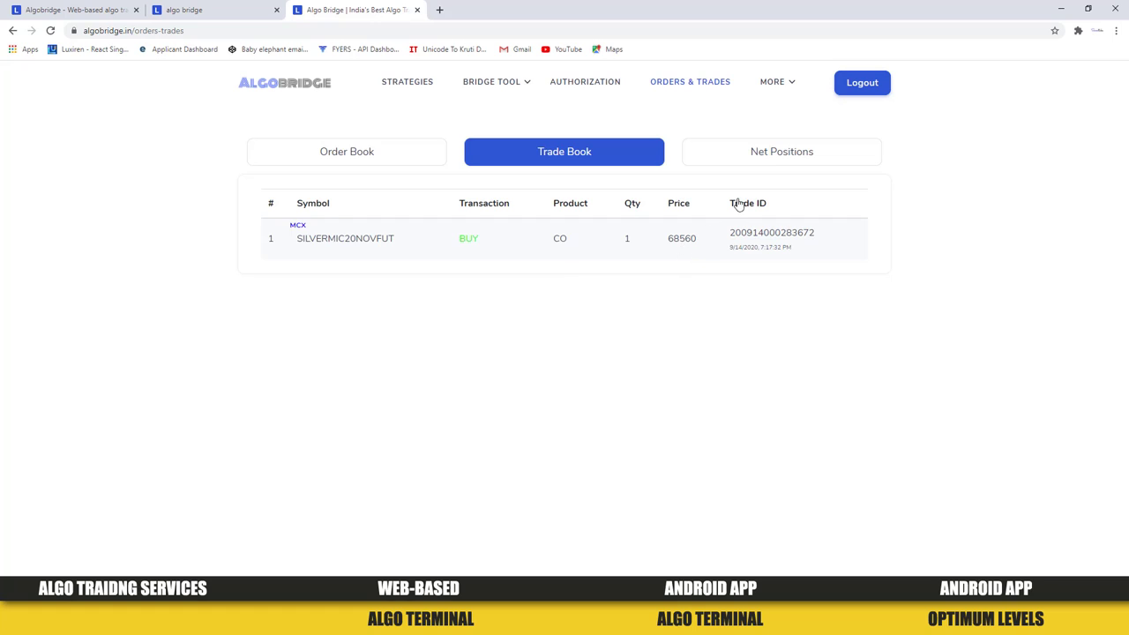
pyautogui.click(781, 157)
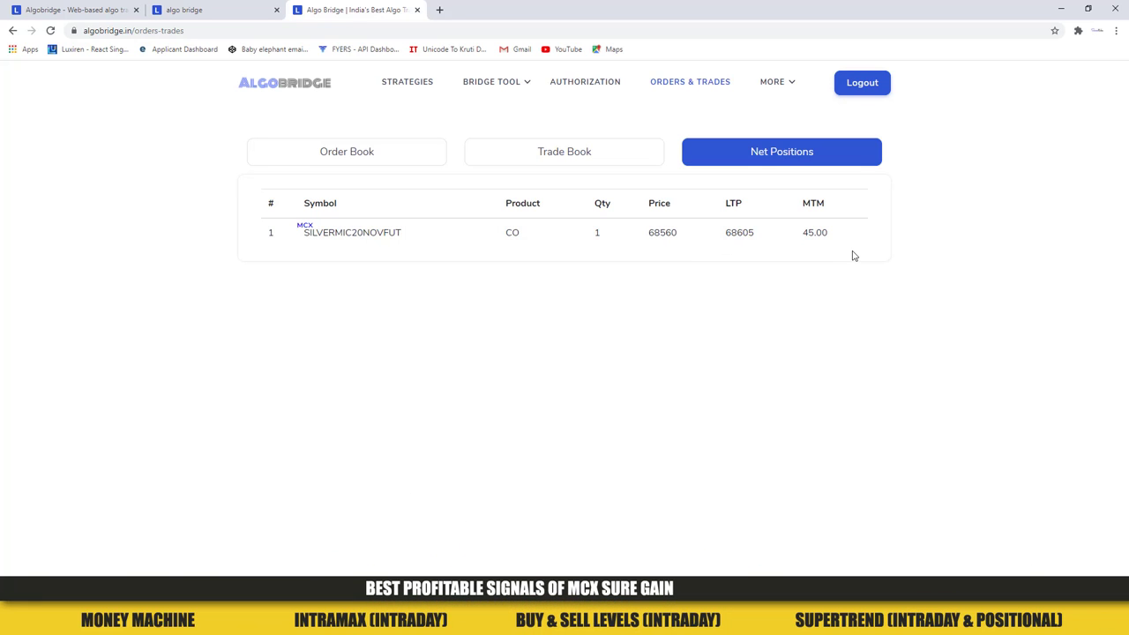
pyautogui.click(509, 156)
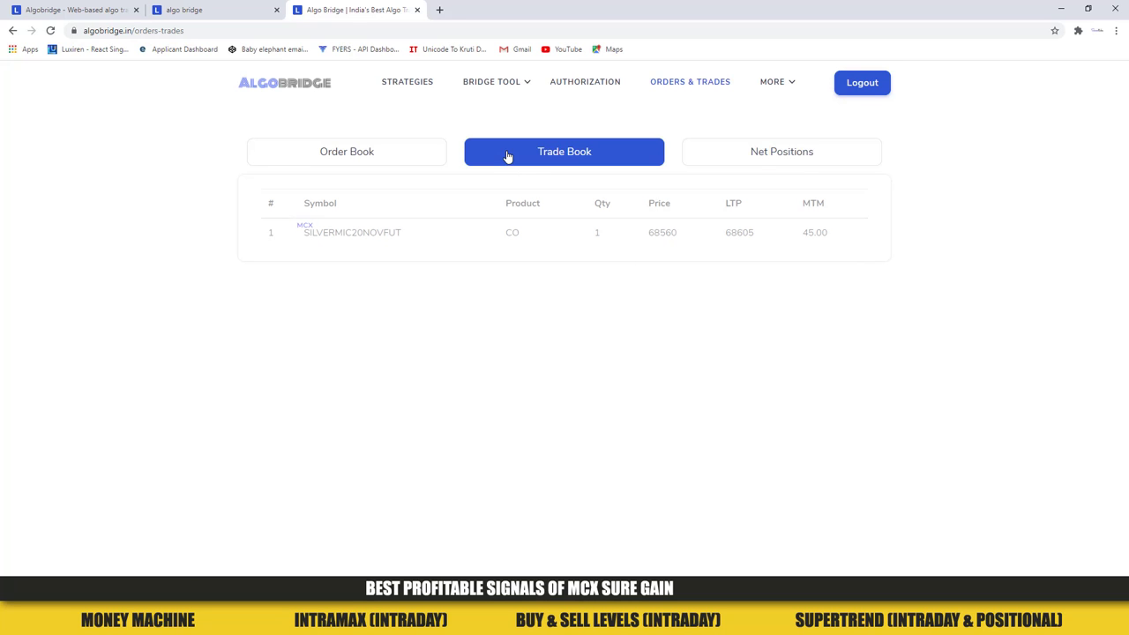
pyautogui.click(296, 154)
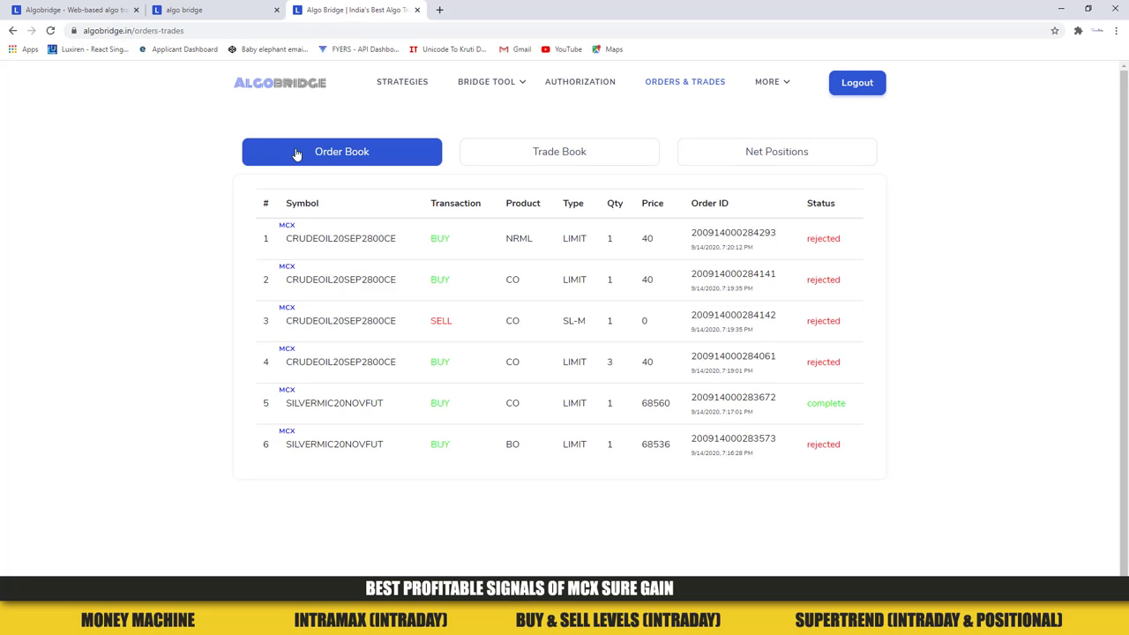
pyautogui.click(401, 85)
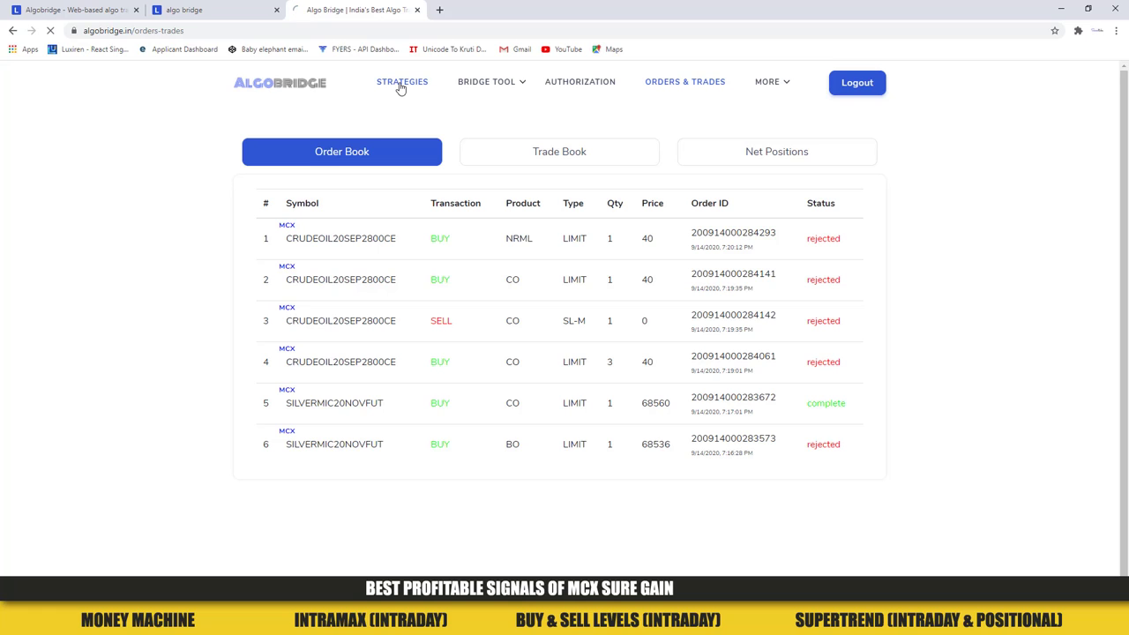